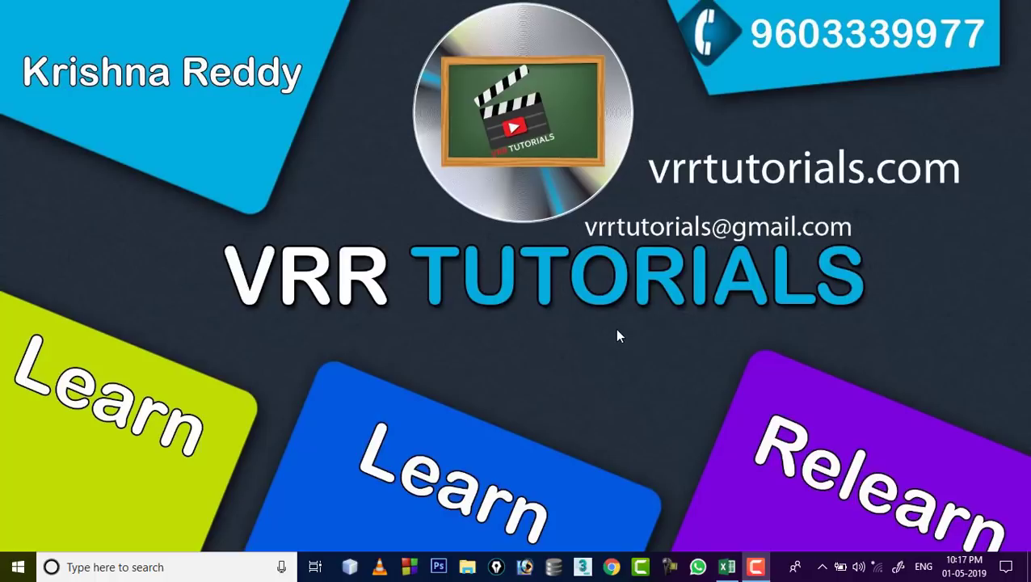
Bring the Apostrophe Symbole.xlsx workbook with its Apostrophe/Number table to the front.
left_click(730, 568)
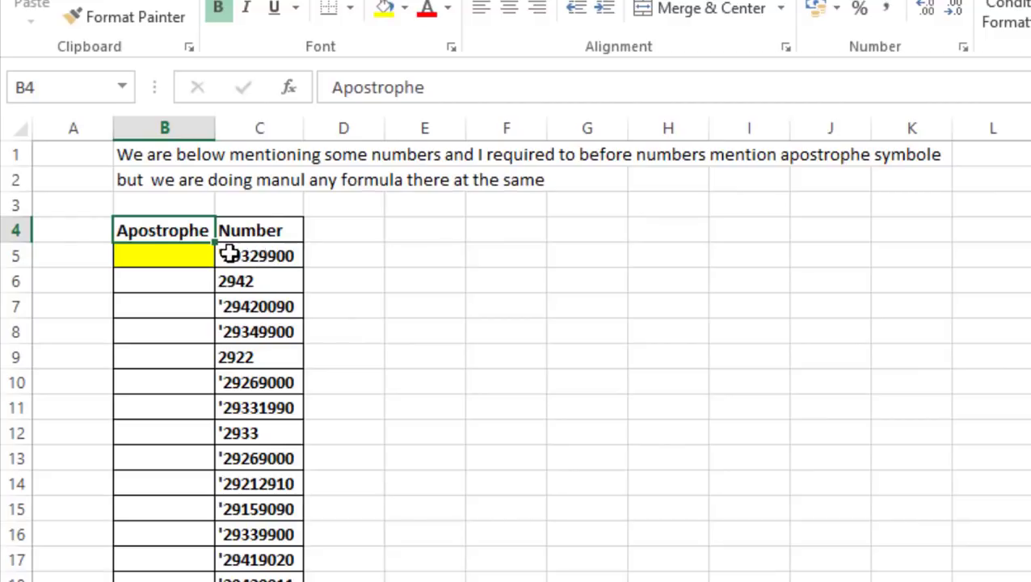
left_click(263, 255)
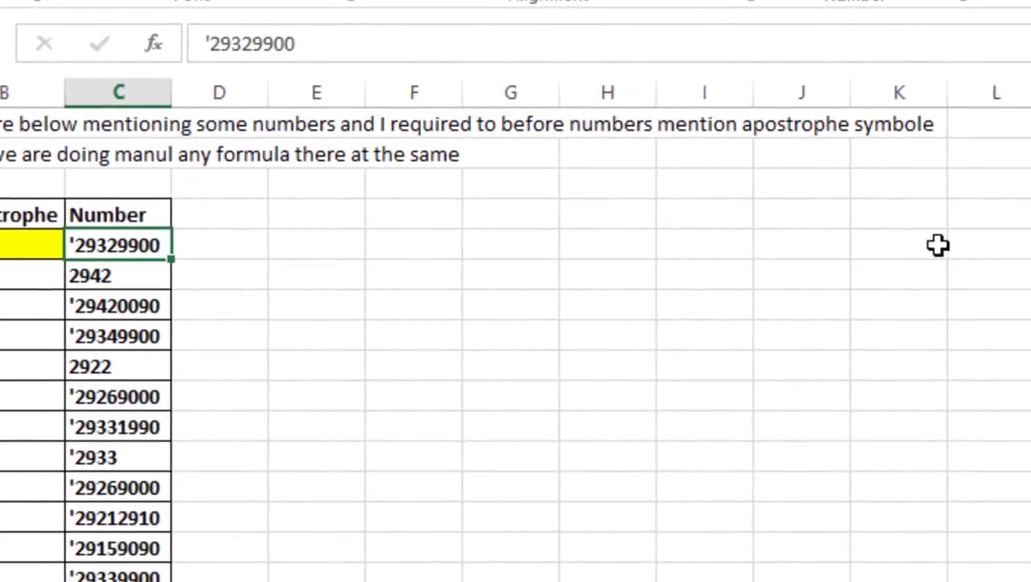
left_click(937, 246)
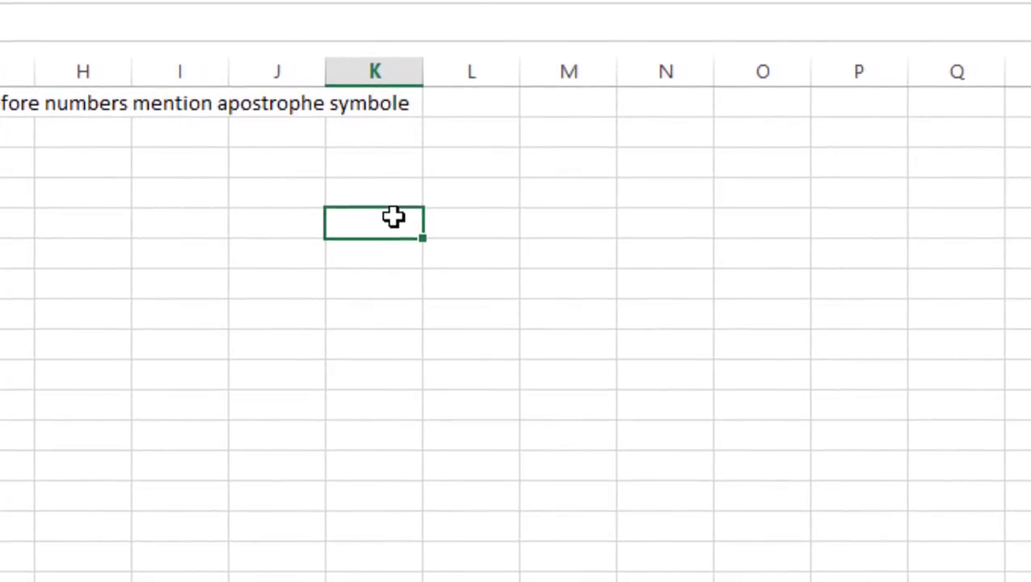
Enter =RANDBETWEEN(4567,7890) in K5, fill it down column K, and select K5:K22.
type("=rand")
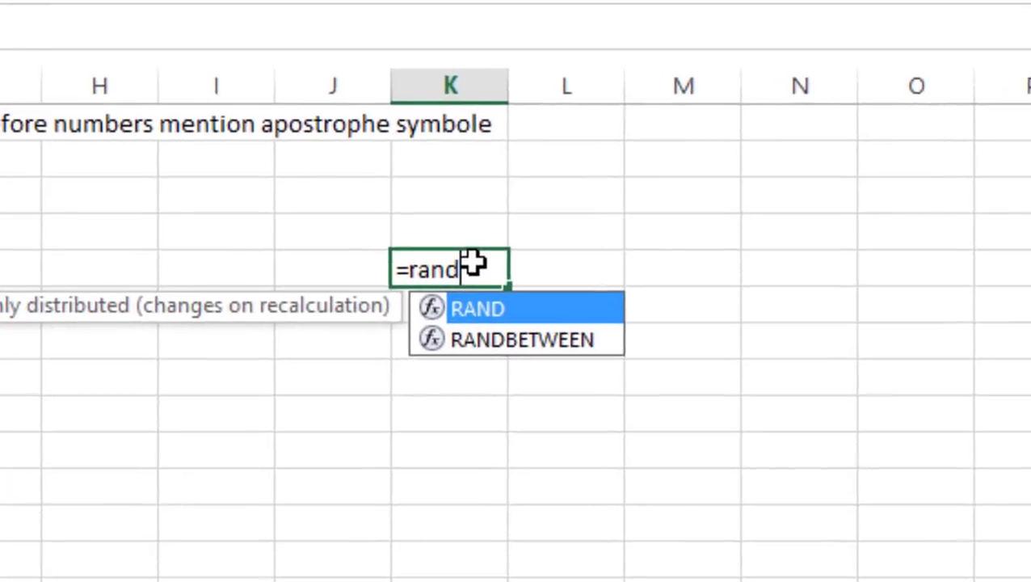
type("betwee")
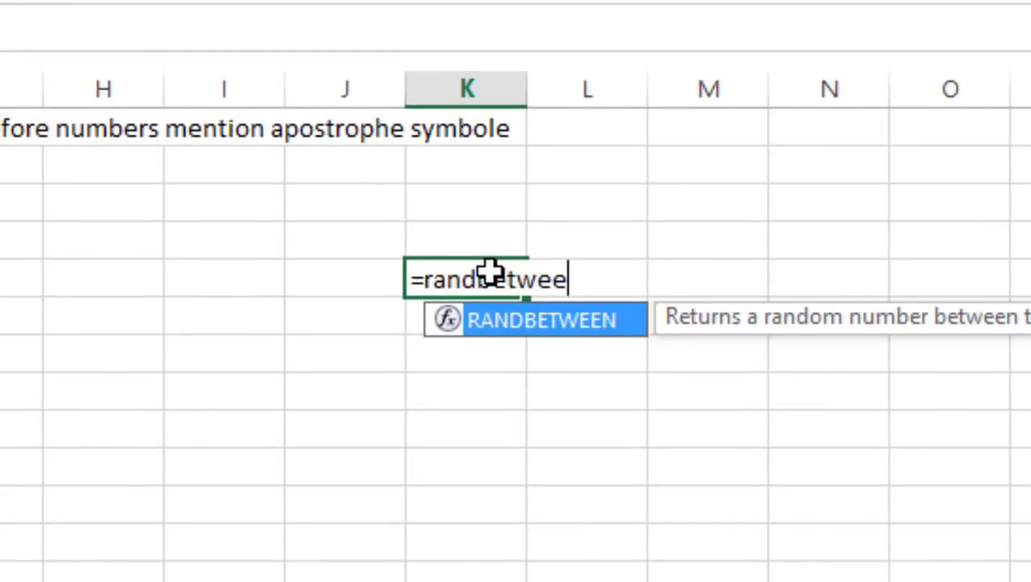
type("n(45")
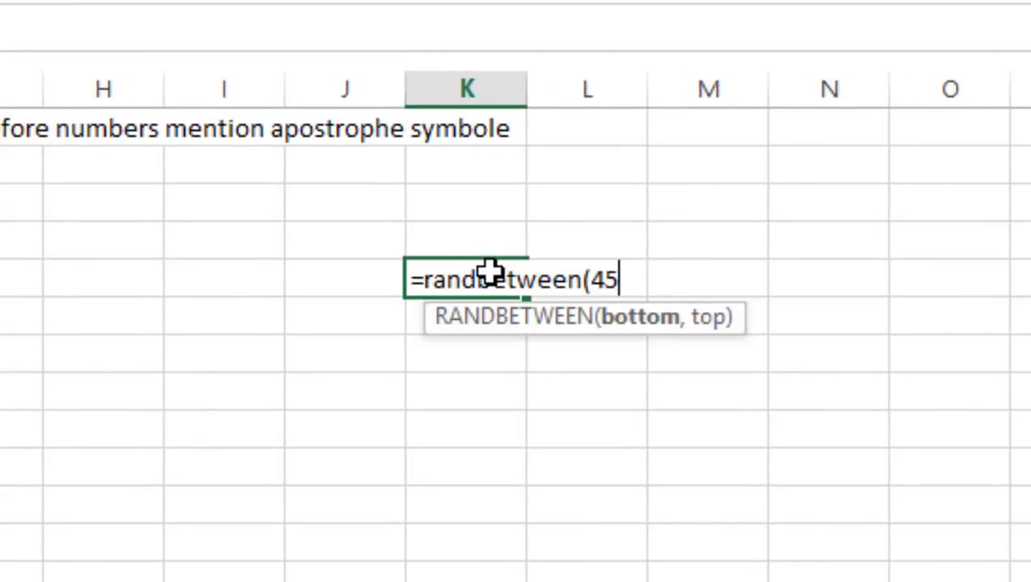
type("67,7890")
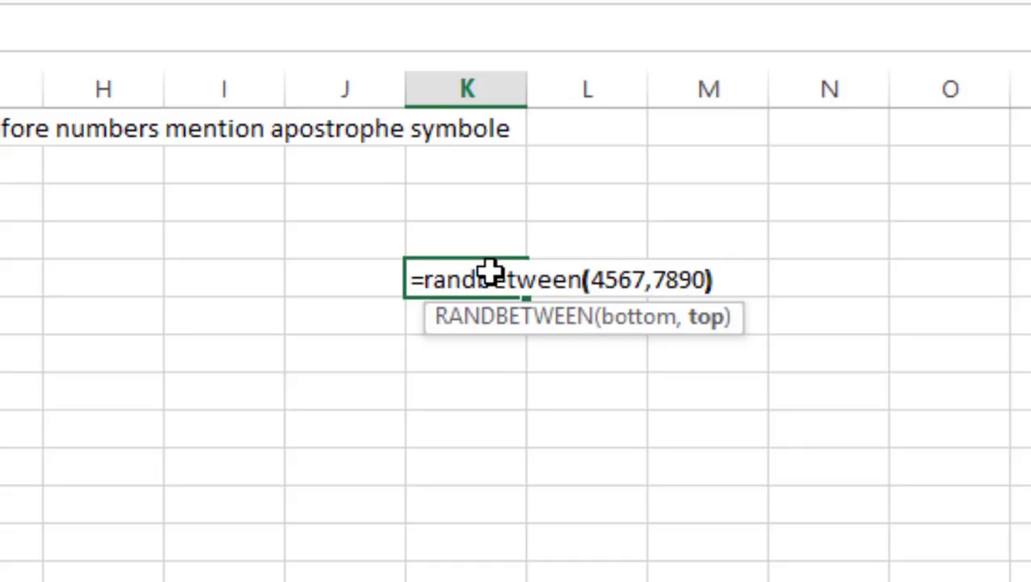
key("Return")
left_click(490, 275)
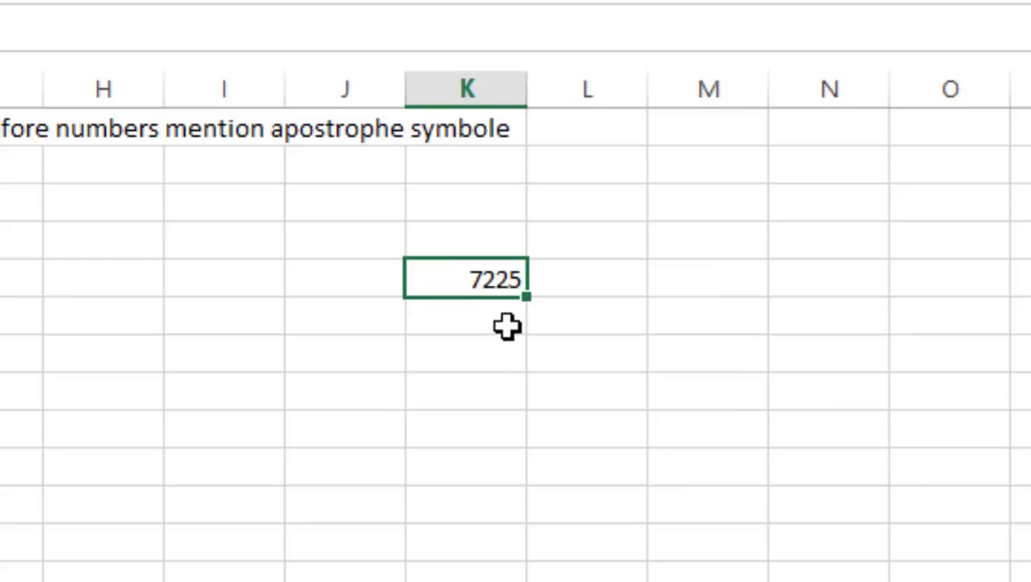
left_click_drag(525, 297, 505, 578)
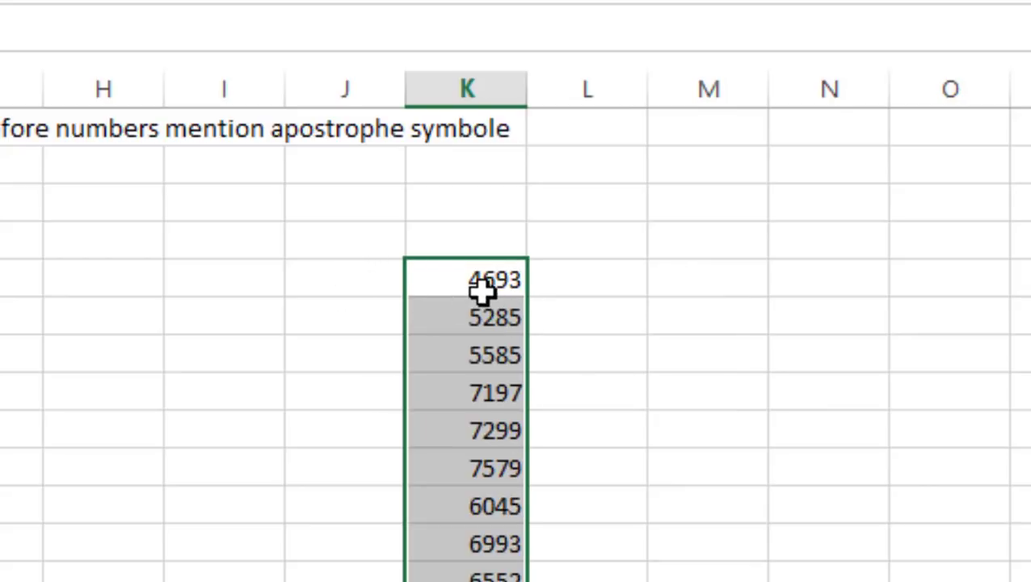
left_click(319, 283)
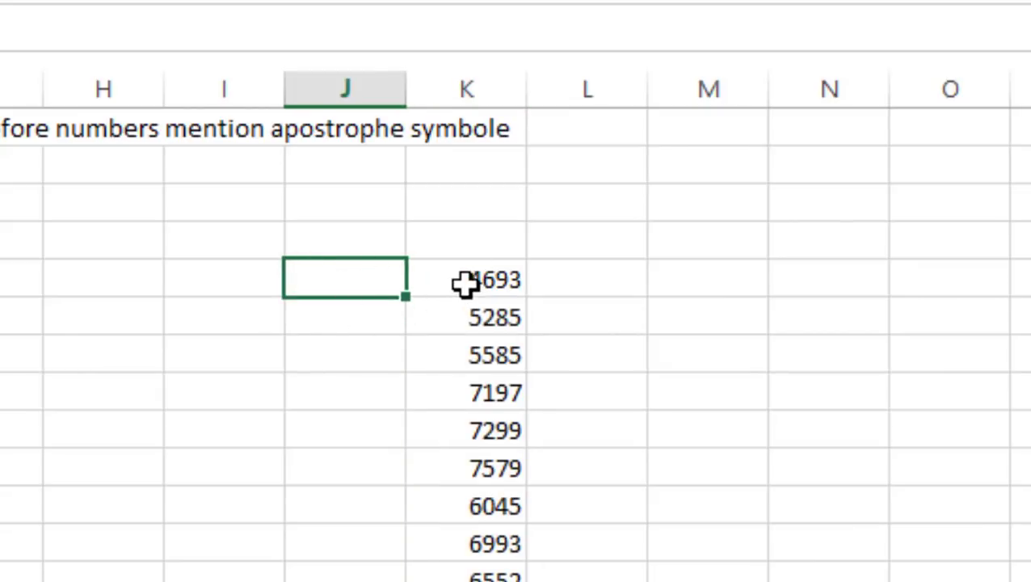
left_click_drag(456, 275, 460, 580)
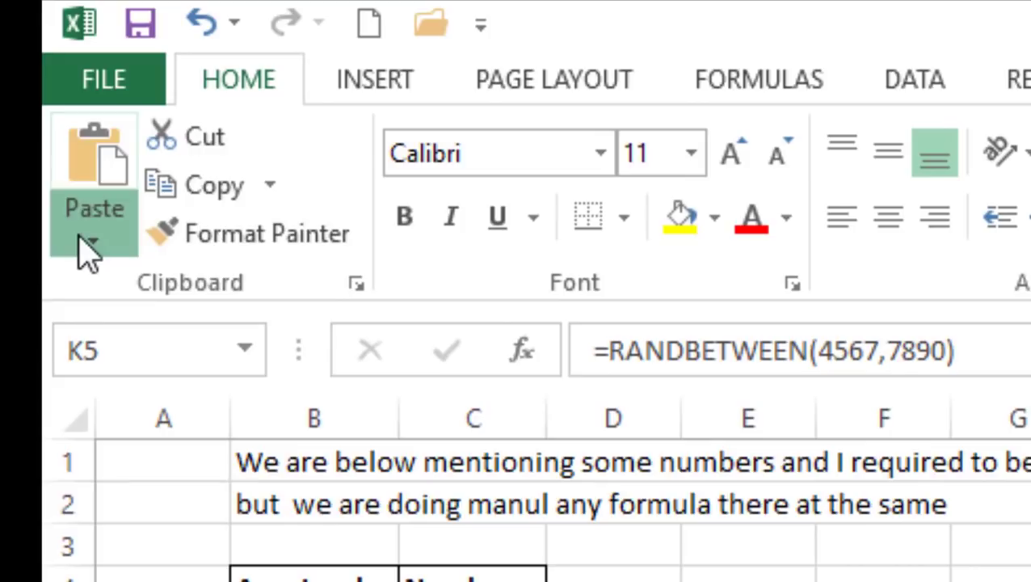
Paste column K's random numbers back as fixed values and cancel the pending copy.
left_click(85, 242)
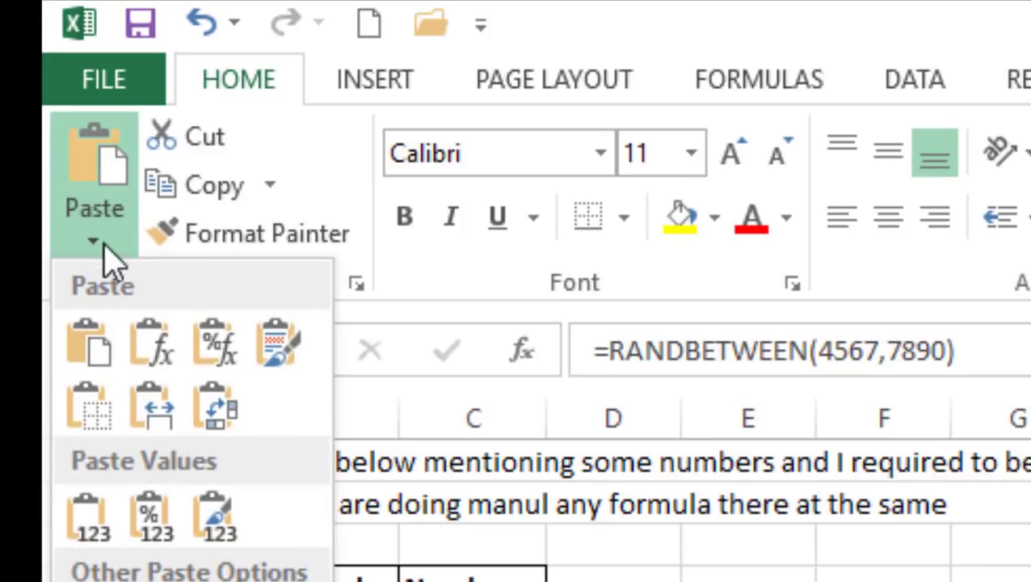
left_click(88, 521)
key("Left")
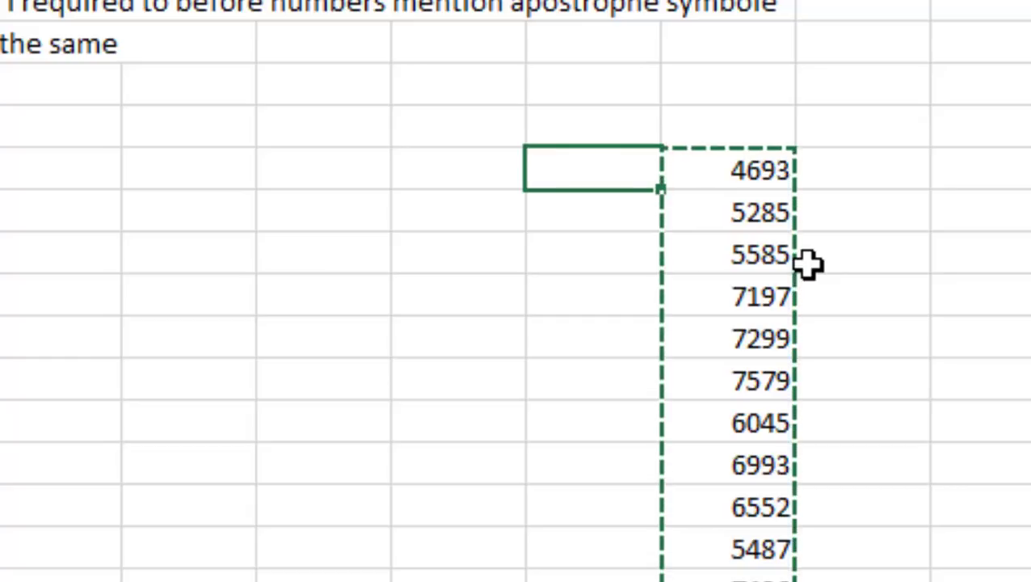
key("Escape")
type("=")
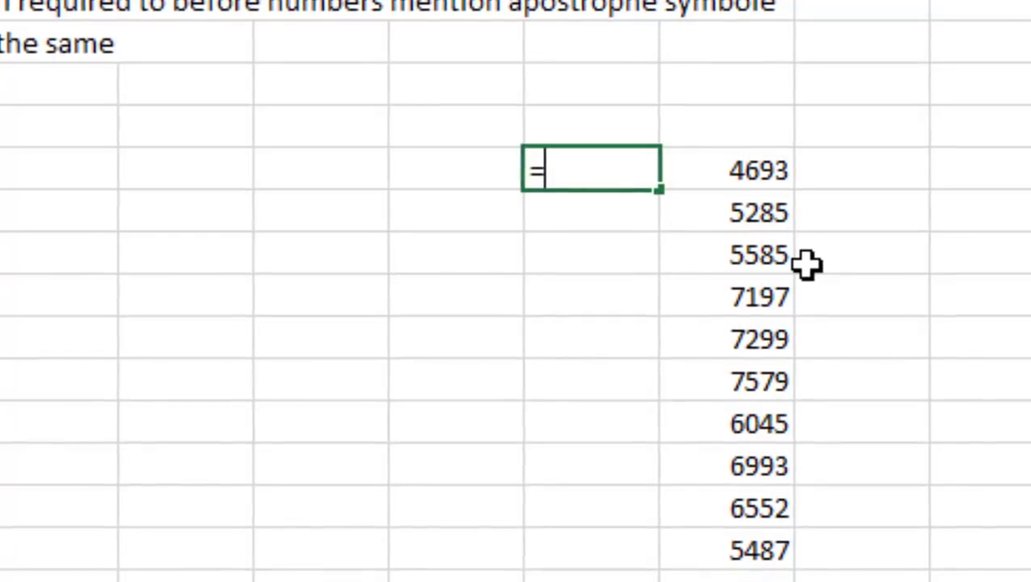
Enter ="'"&K5 in J5 and fill it down column J, giving '4693, '5285 and so on.
type("\"")
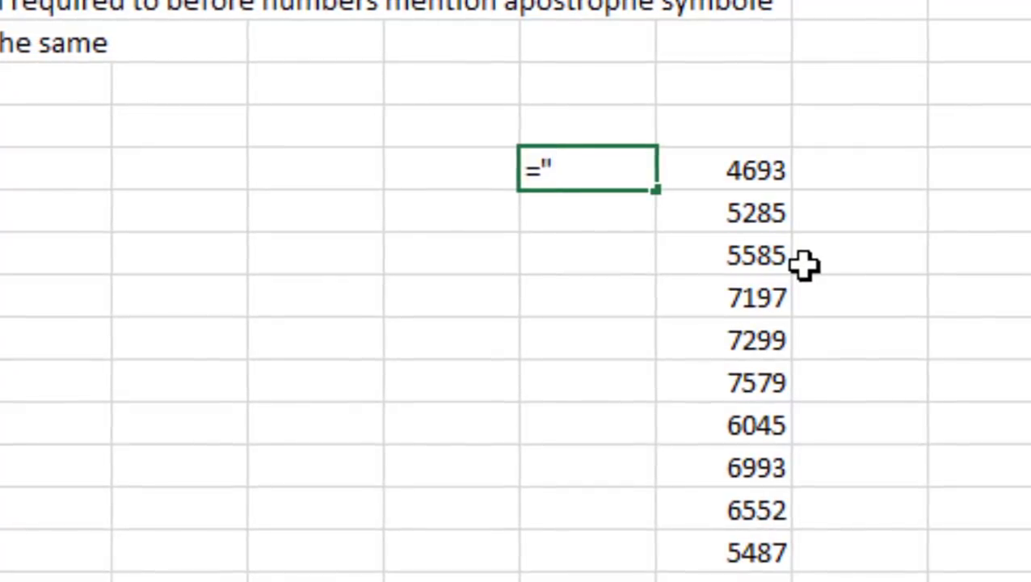
type("'")
type("\"")
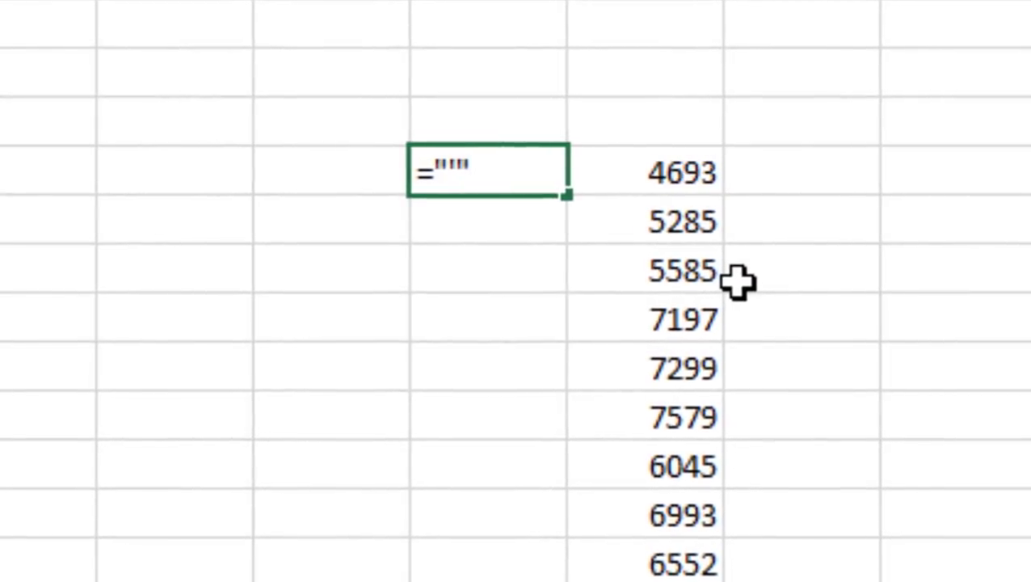
type("&")
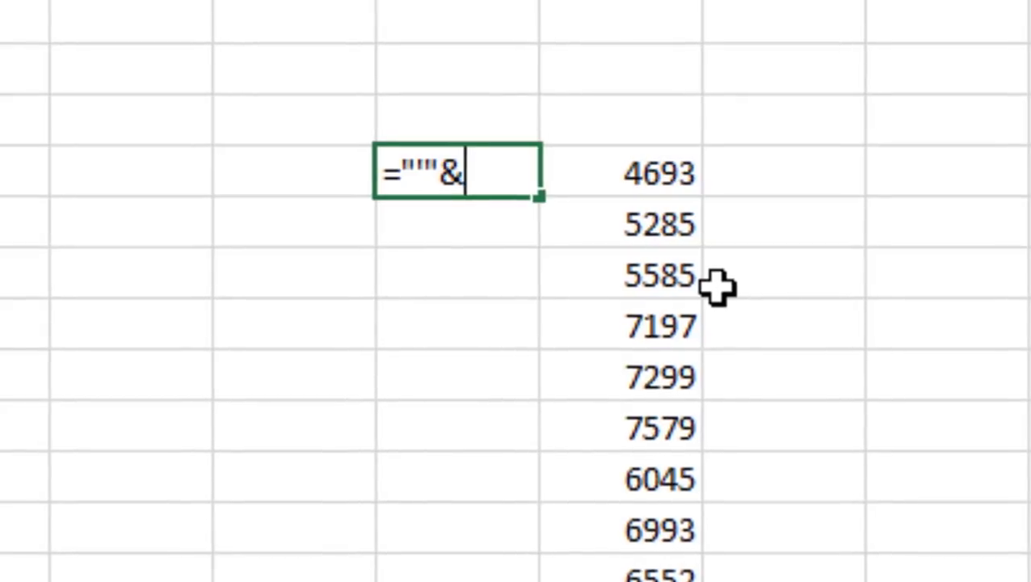
left_click(614, 171)
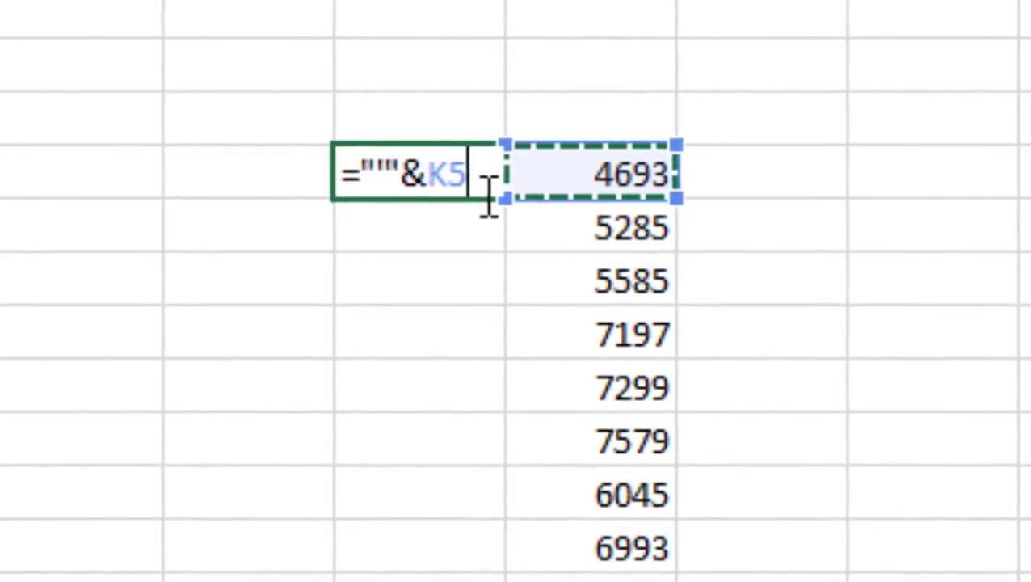
key("Return")
left_click(402, 170)
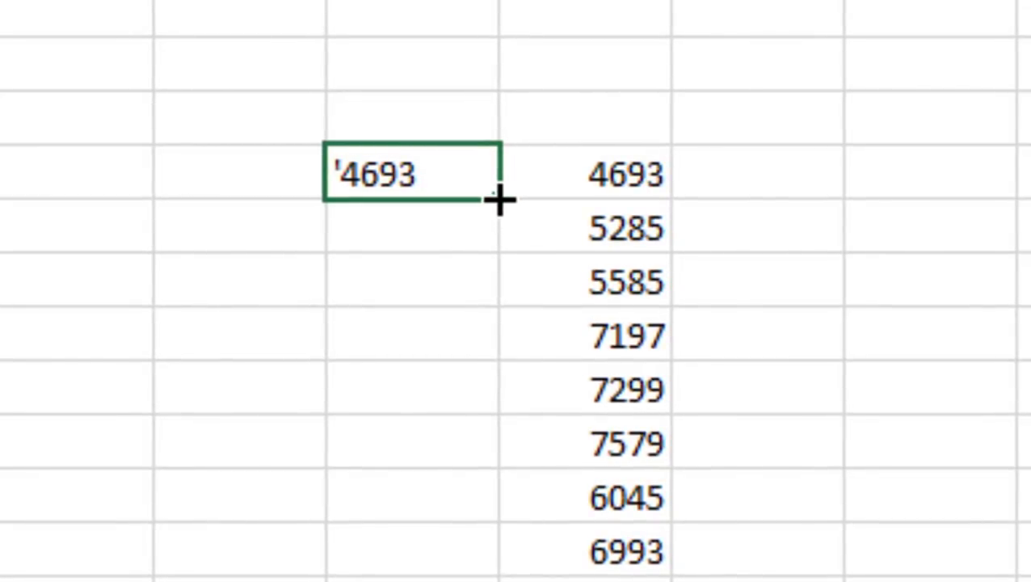
double_click(499, 200)
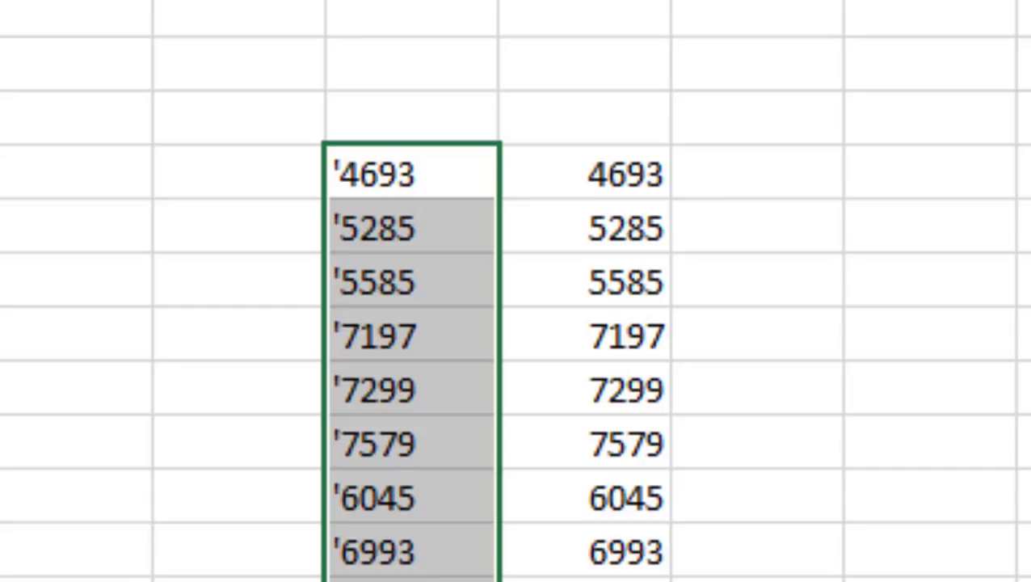
left_click(391, 189)
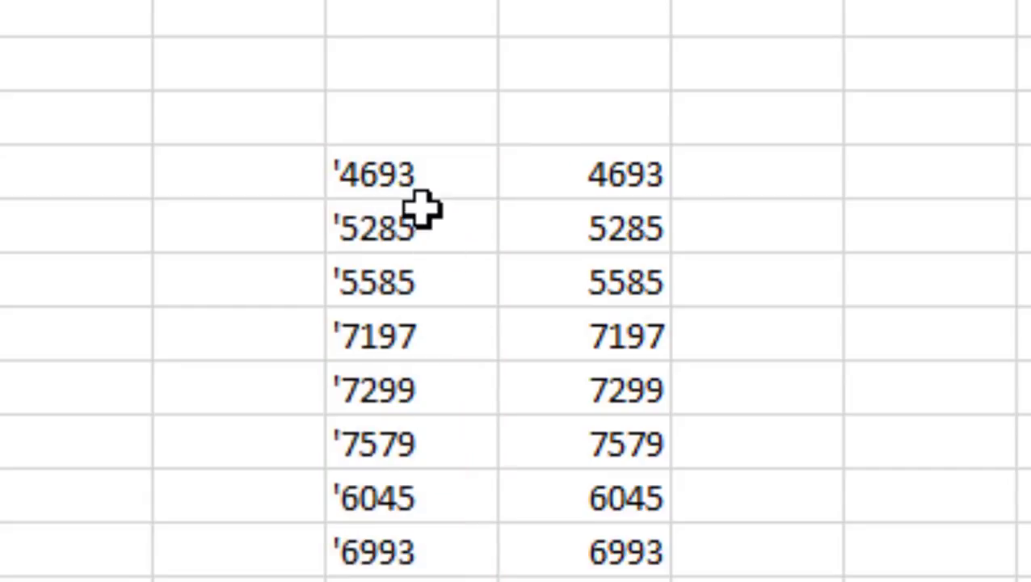
left_click_drag(416, 190, 410, 578)
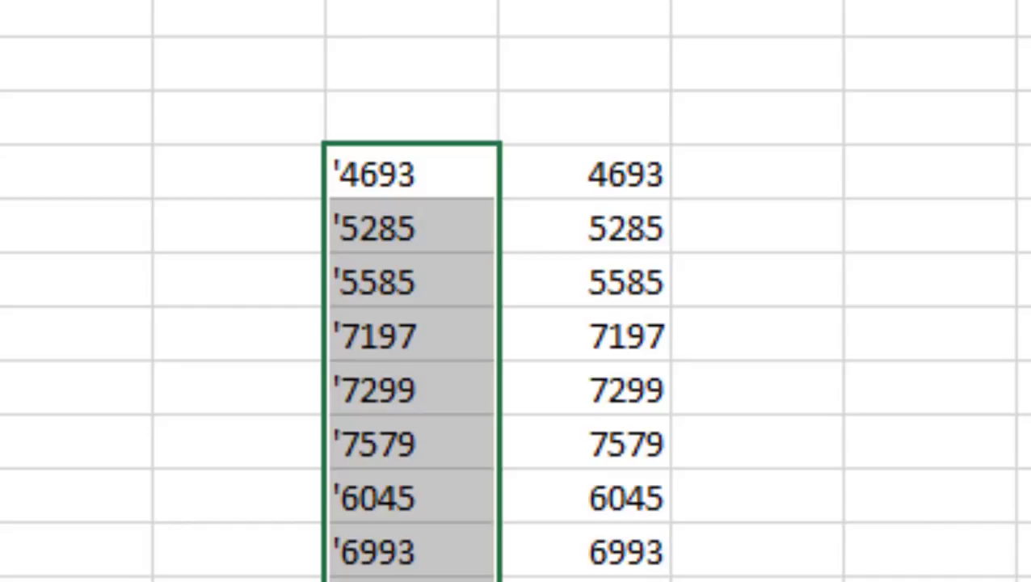
left_click(211, 174)
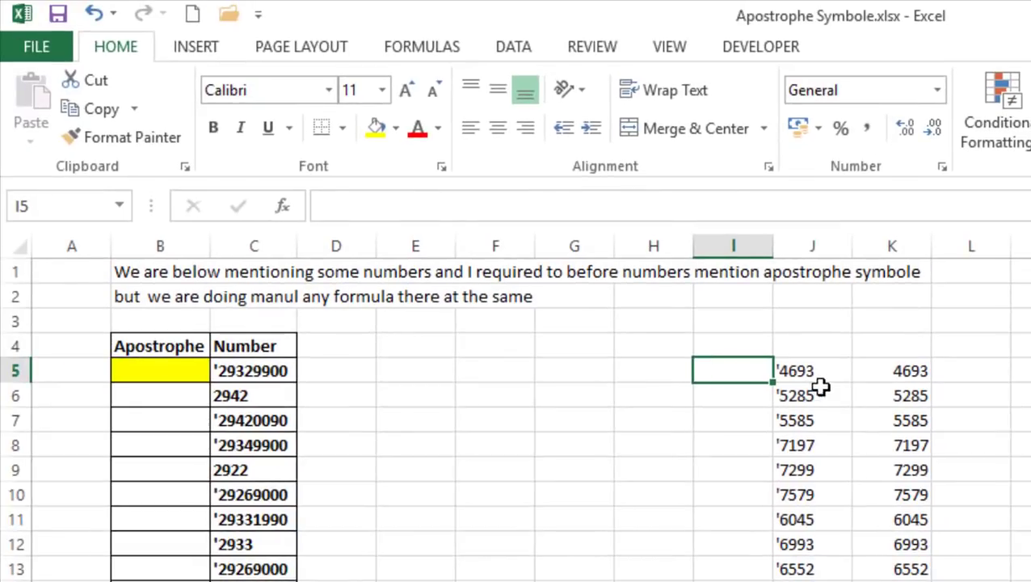
left_click(830, 374)
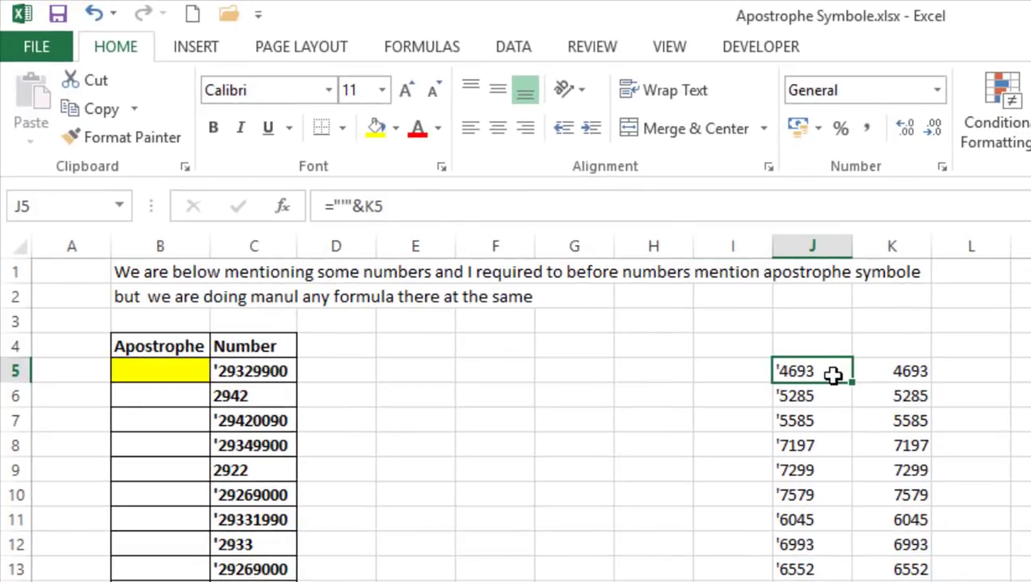
left_click_drag(812, 368, 812, 578)
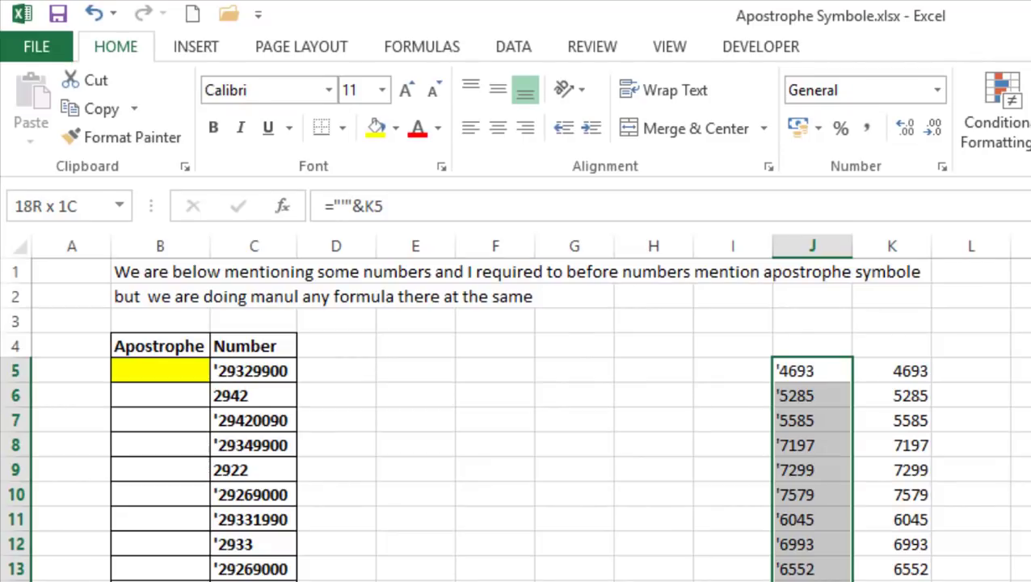
left_click(108, 113)
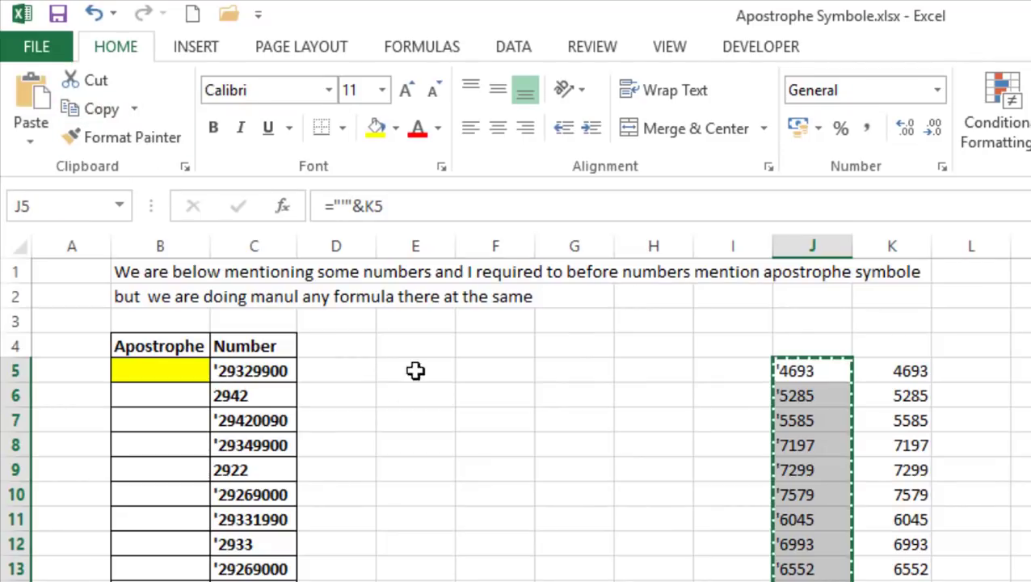
left_click(30, 142)
left_click(33, 311)
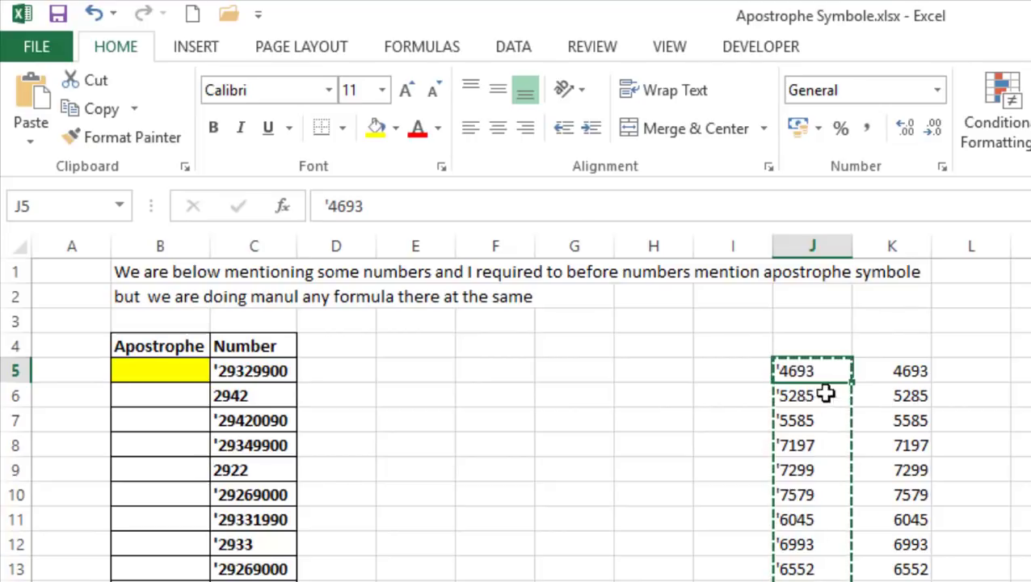
Widen column I substantially and trim column J's width back down.
left_click(718, 373)
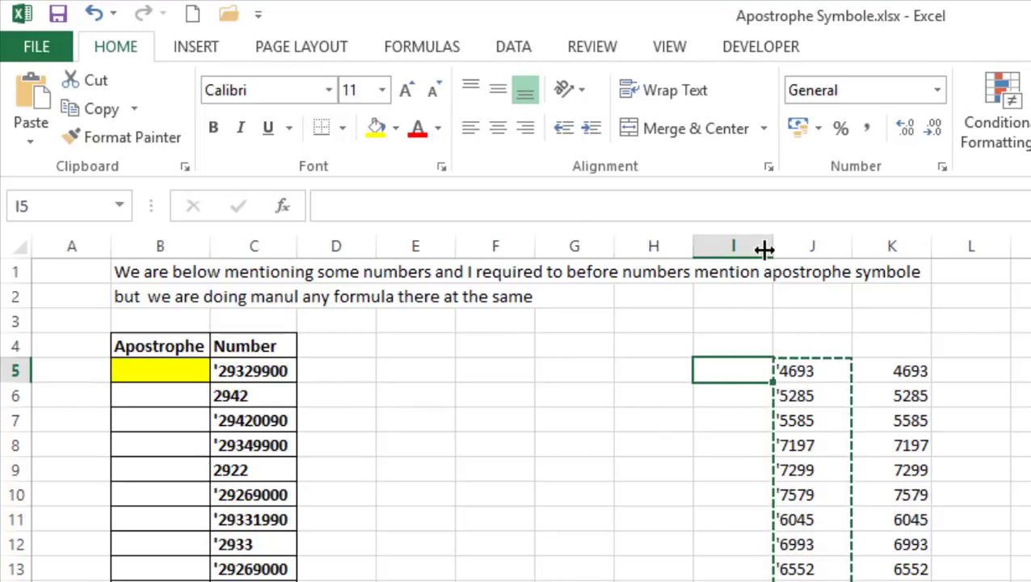
left_click_drag(849, 239, 980, 243)
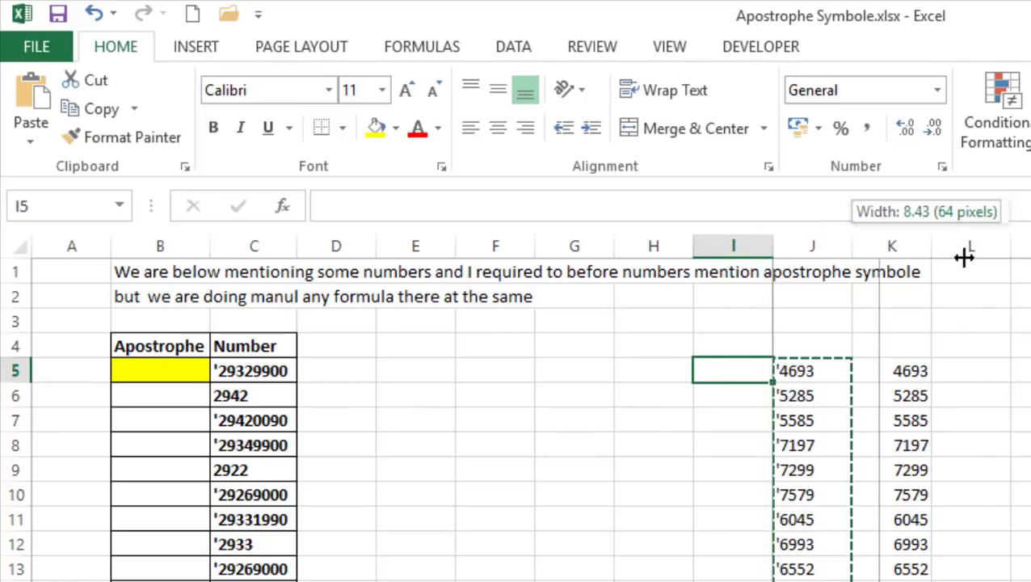
left_click_drag(771, 242, 914, 271)
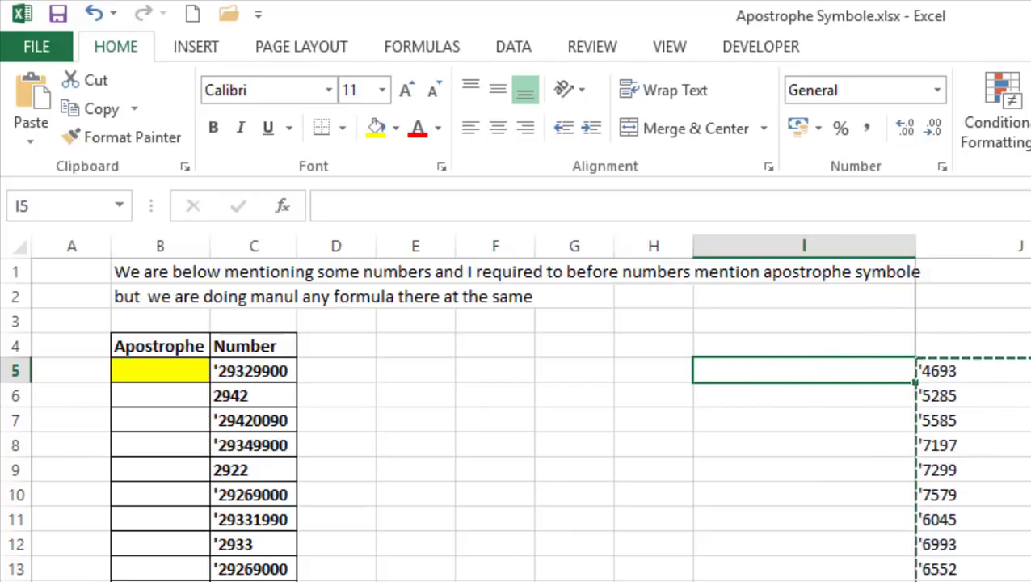
left_click_drag(1020, 275, 1015, 275)
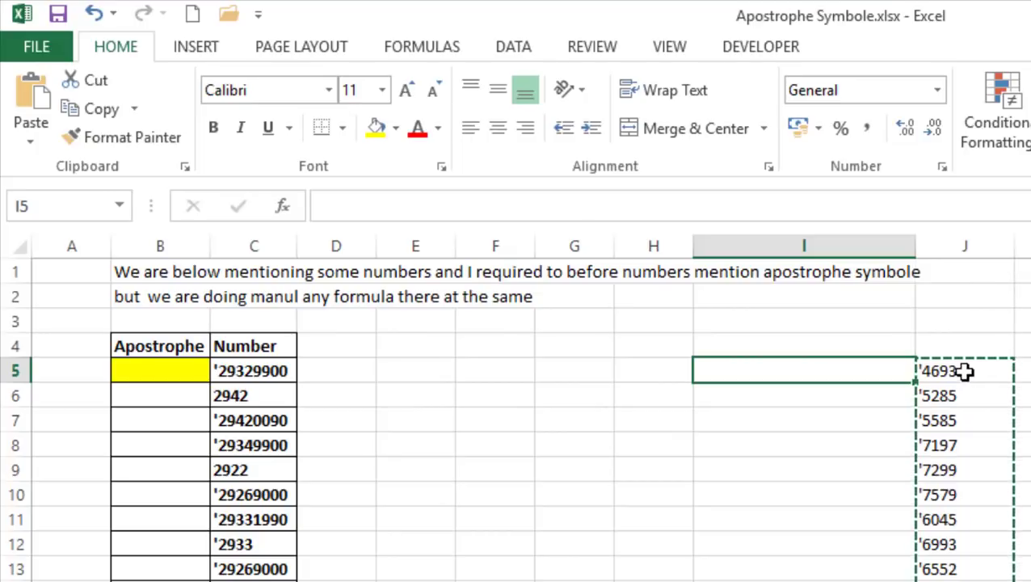
left_click(977, 376)
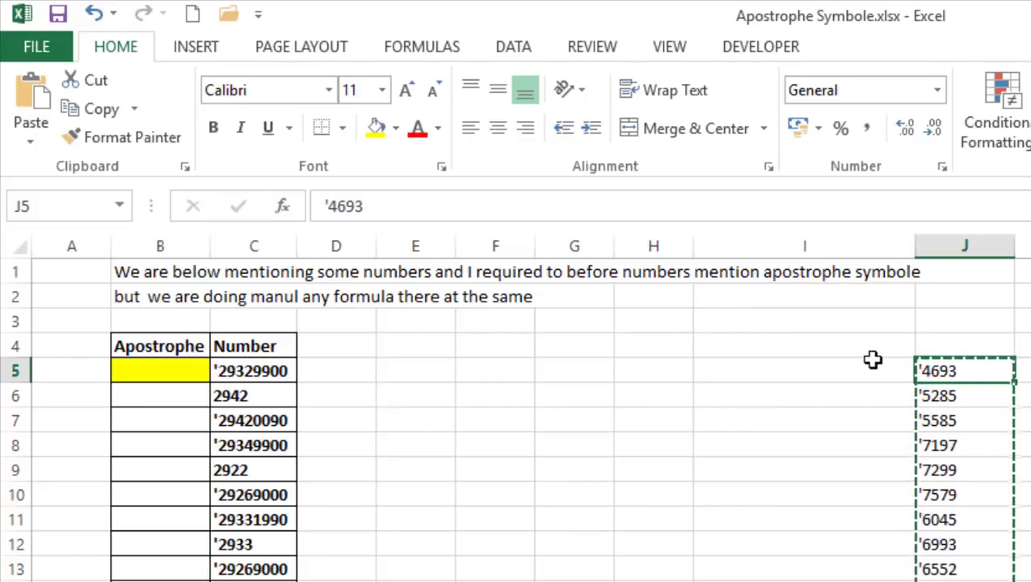
left_click(763, 367)
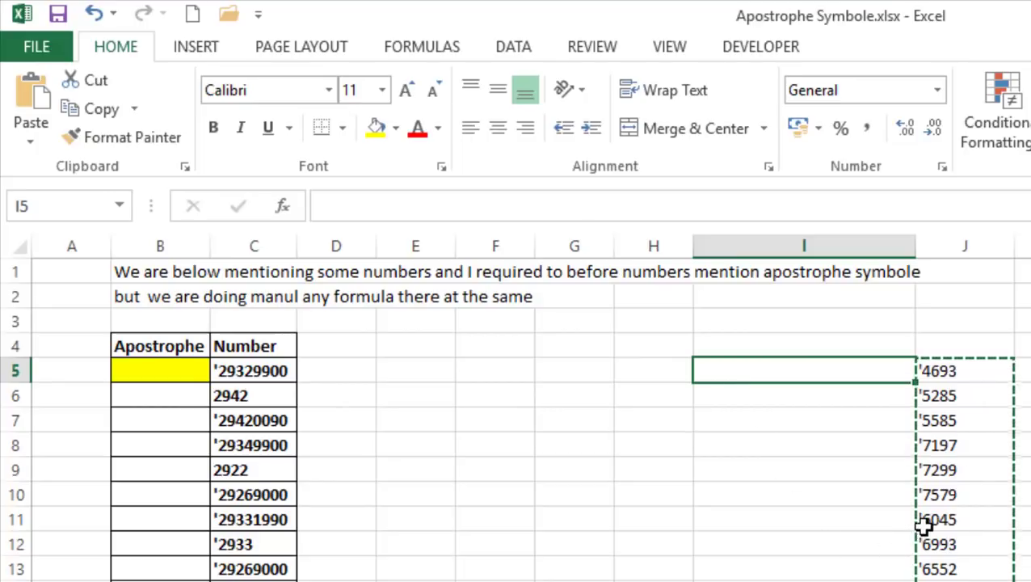
Delete the apostrophe from J11 (6045) and J15 (7496), then select I5.
key("Right")
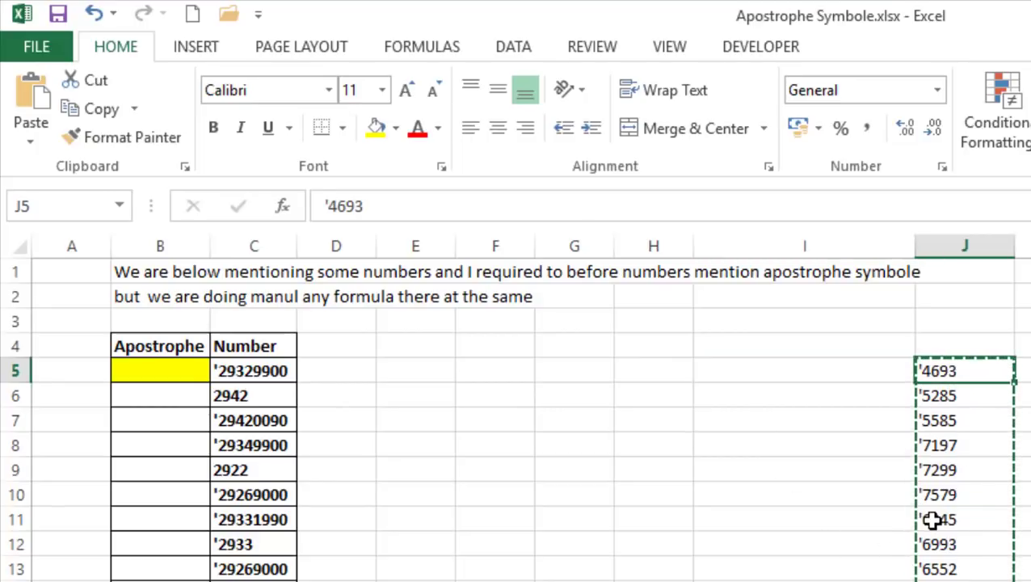
left_click(927, 520)
double_click(927, 520)
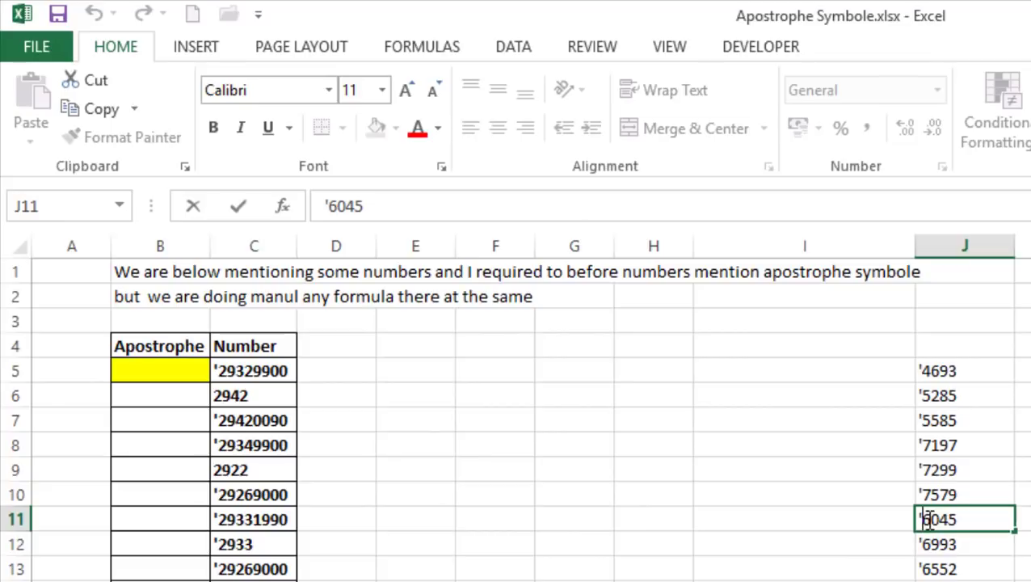
key("Delete")
left_click(937, 581)
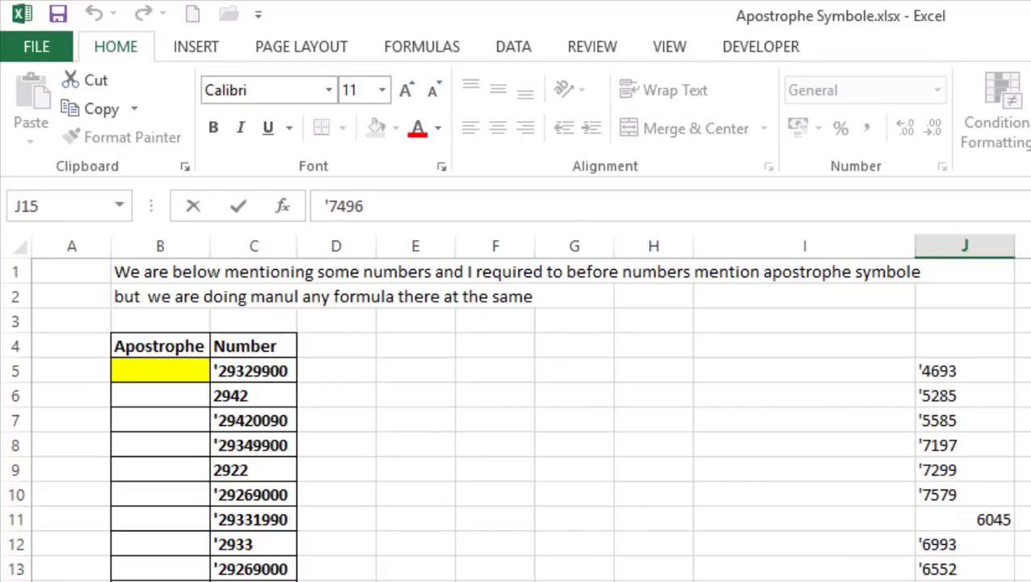
key("Delete")
left_click(937, 581)
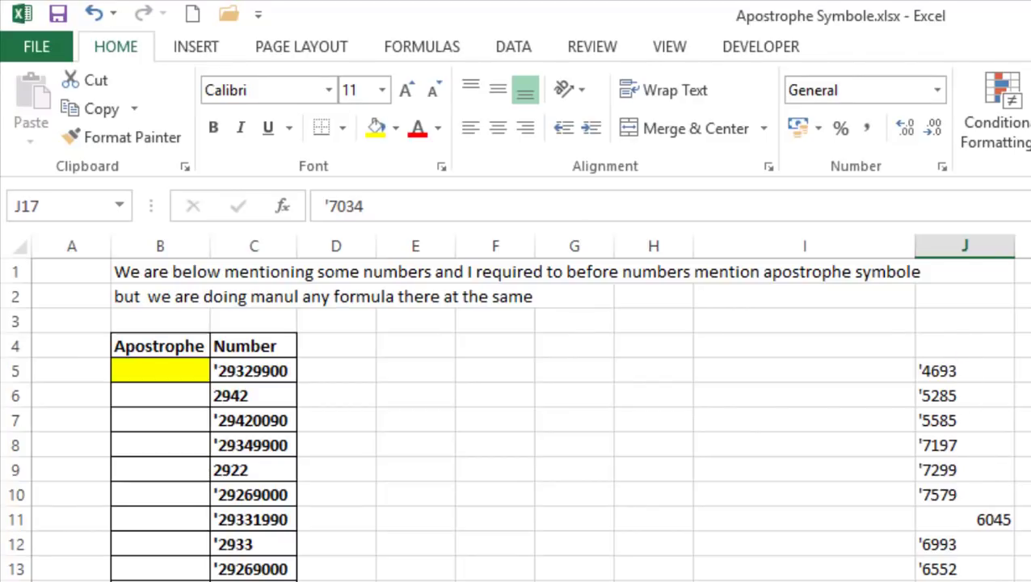
left_click(846, 371)
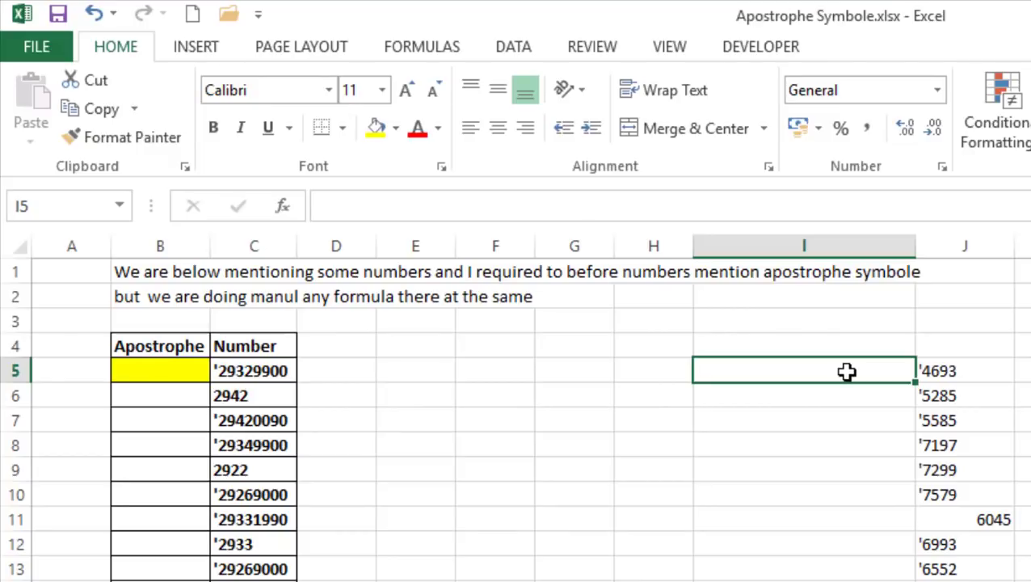
In I5, begin a formula =IF( with a LEFT( function nested inside.
double_click(846, 371)
type("=")
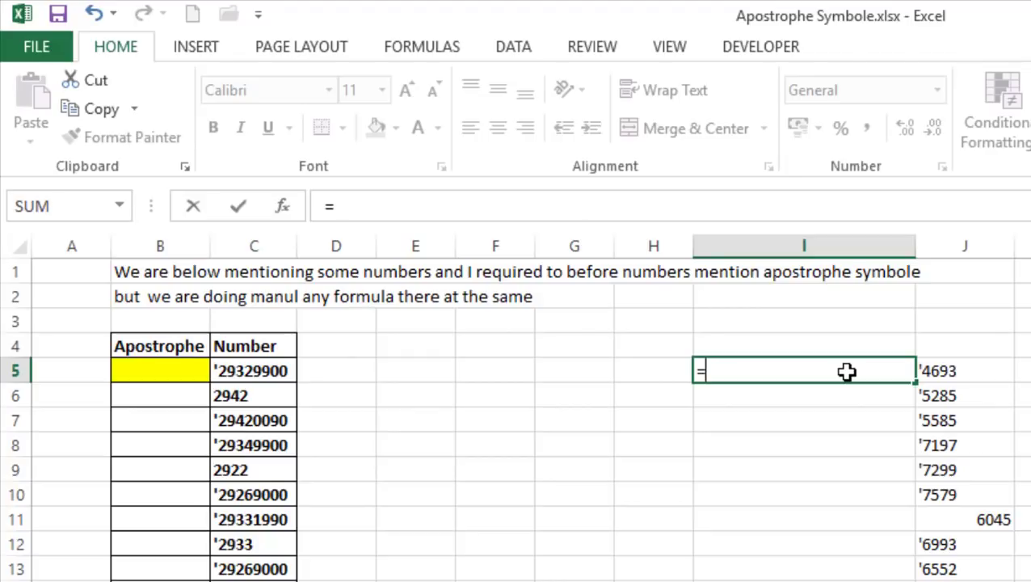
type("if(")
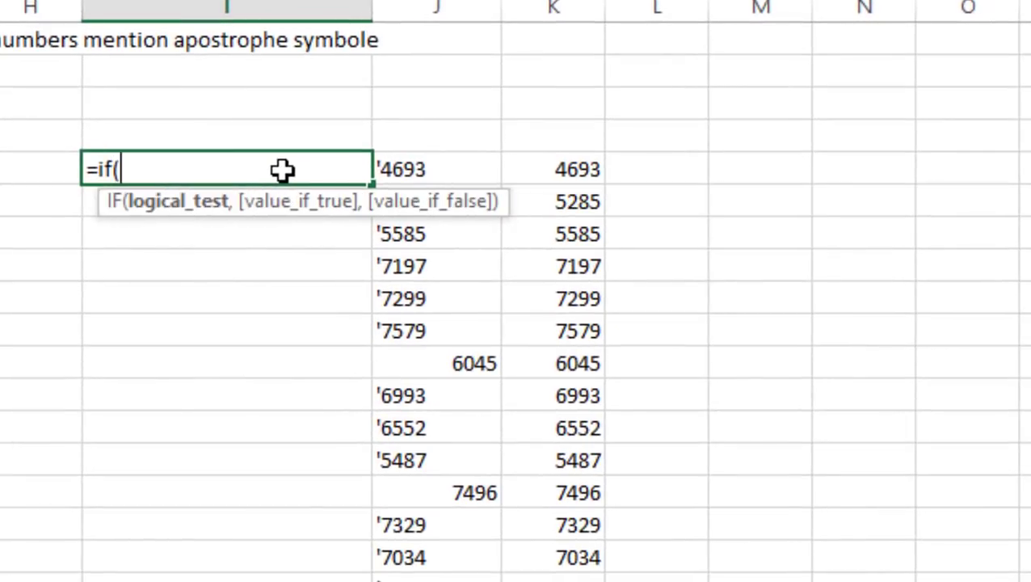
type(")")
left_click(119, 170)
type("left")
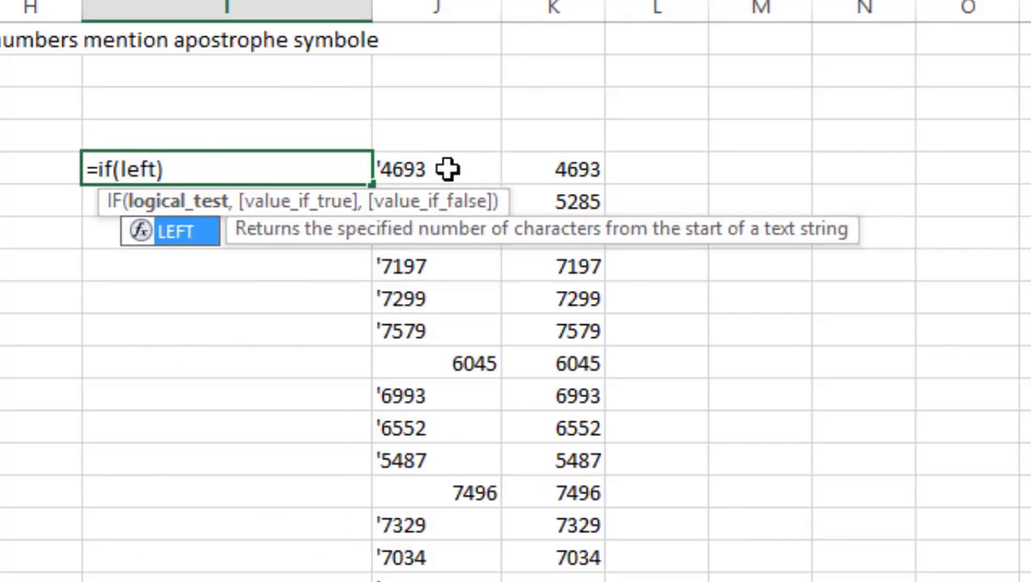
type("(")
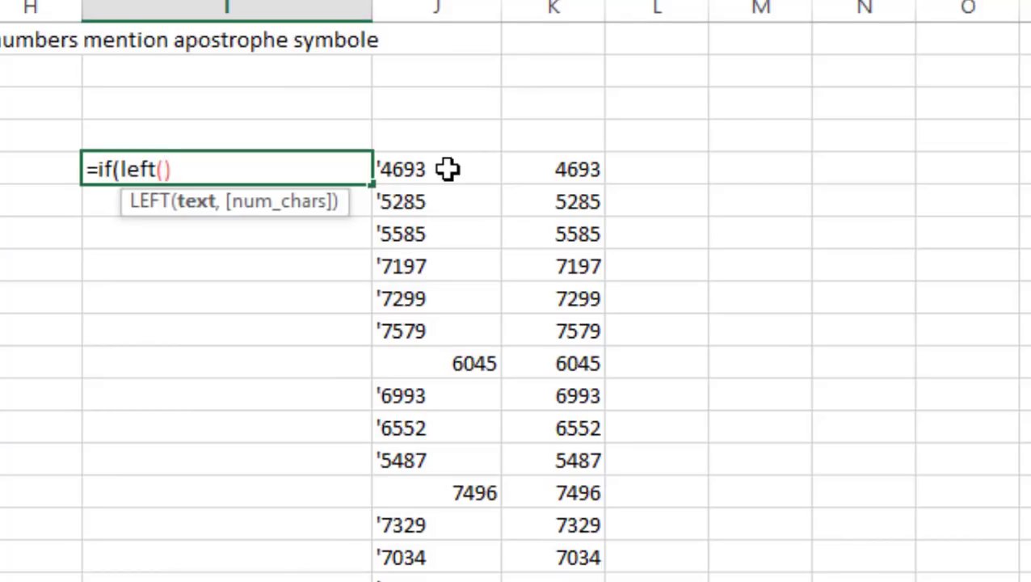
type(")")
Complete the IF condition as LEFT(J5,1)="'" followed by a comma.
key("Right")
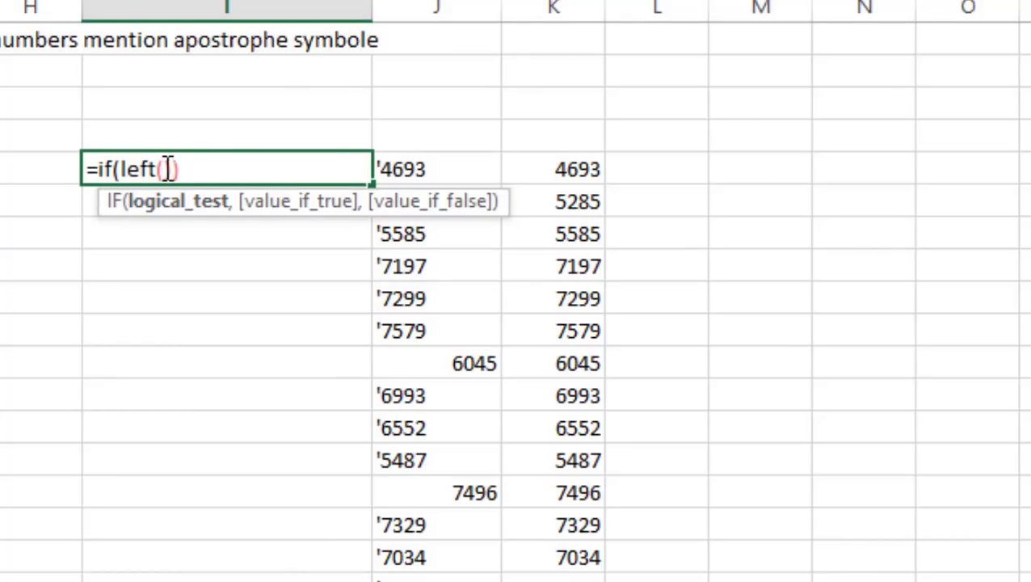
left_click(164, 168)
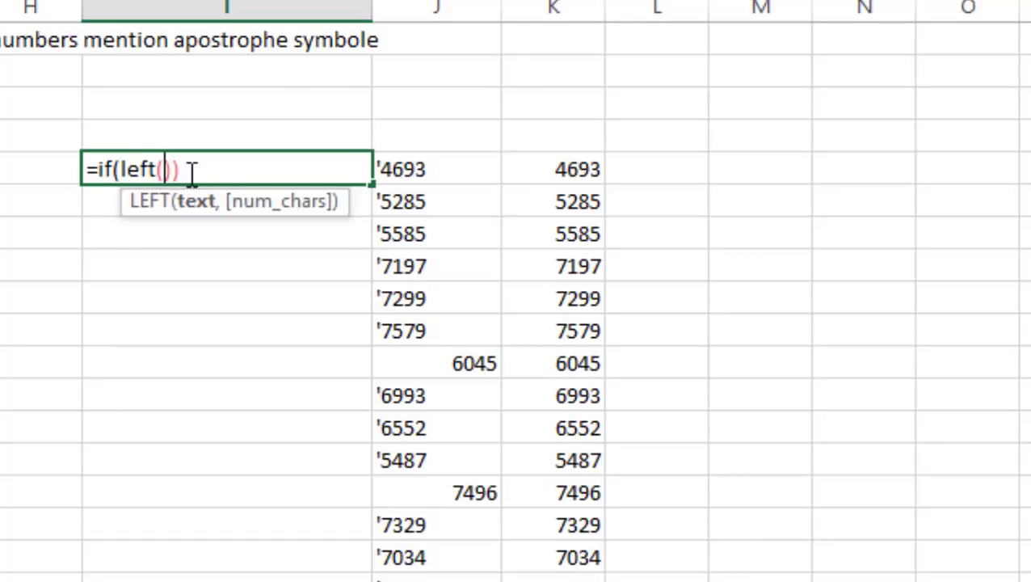
left_click(439, 168)
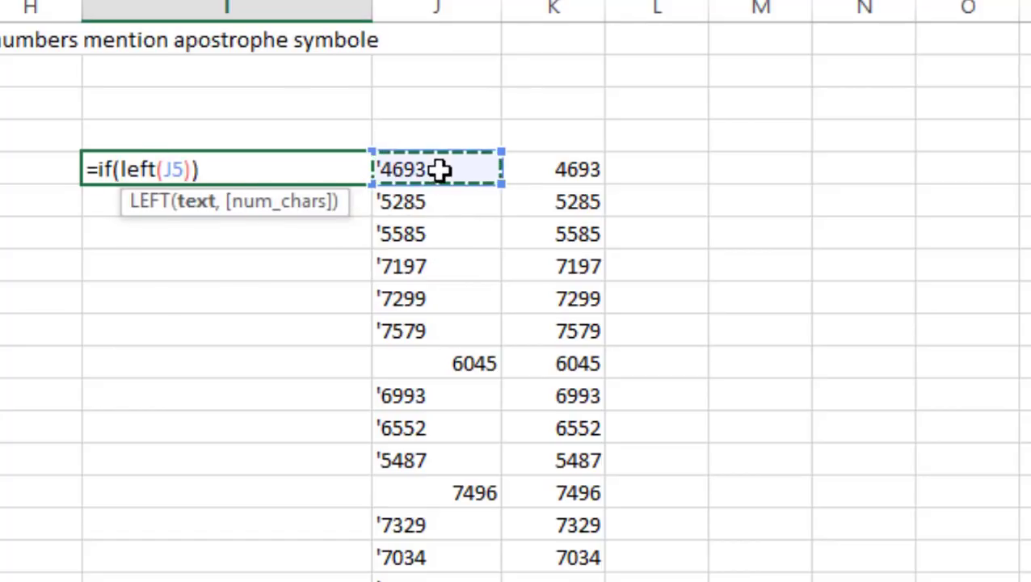
type(",1")
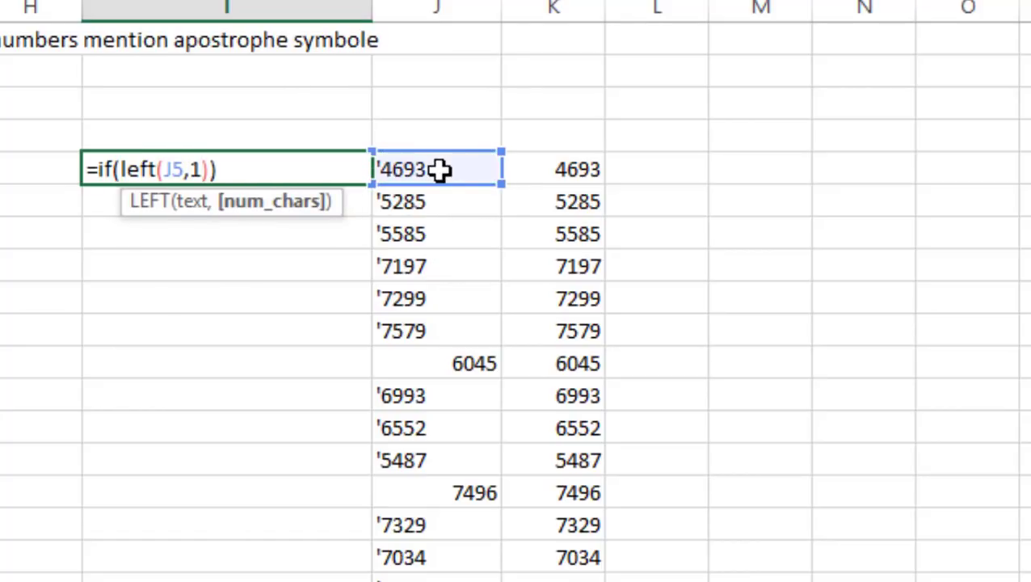
key("Right")
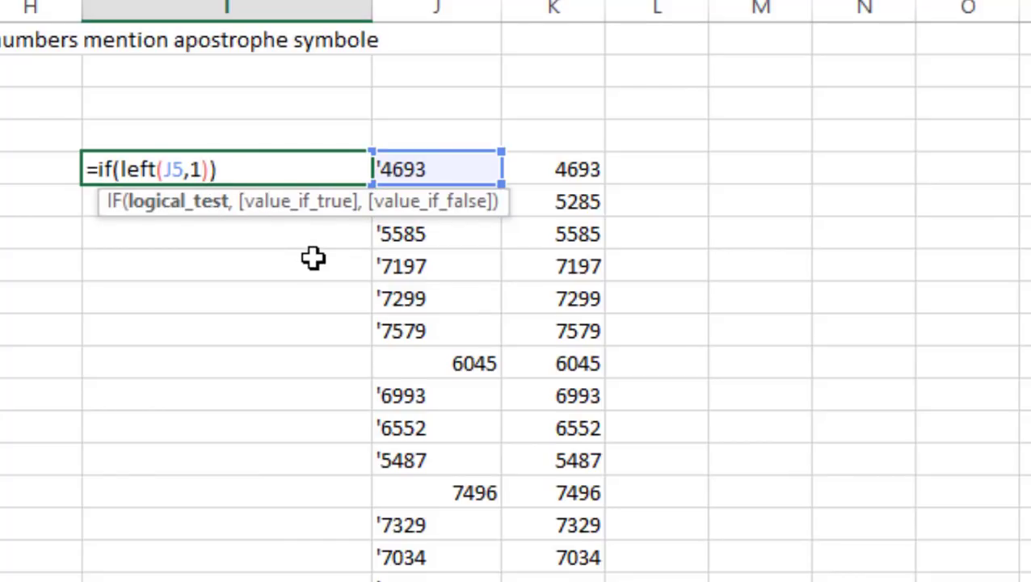
type("=\"\"")
key("Left")
key("Left")
left_click(234, 168)
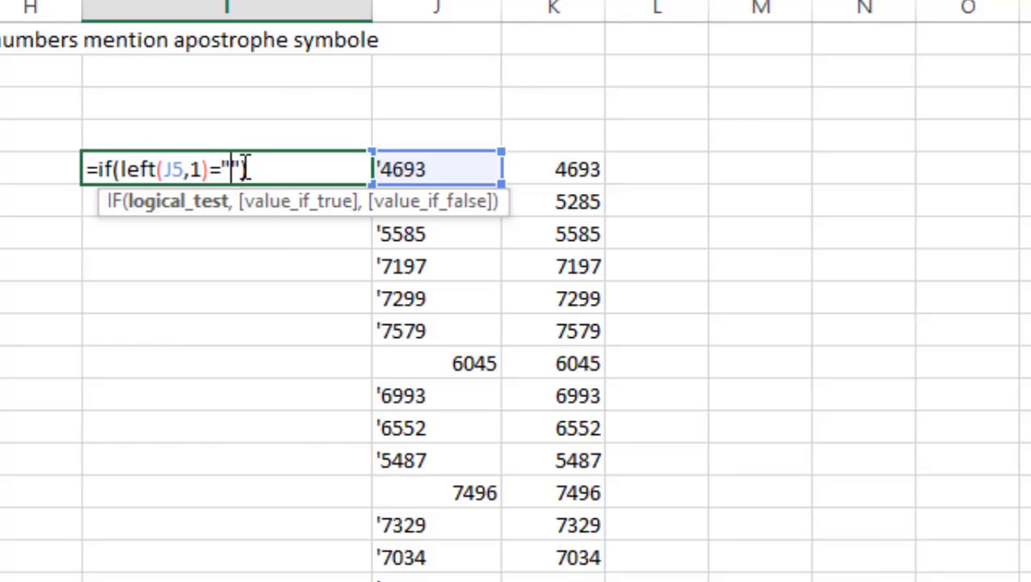
type("'\"")
type(",")
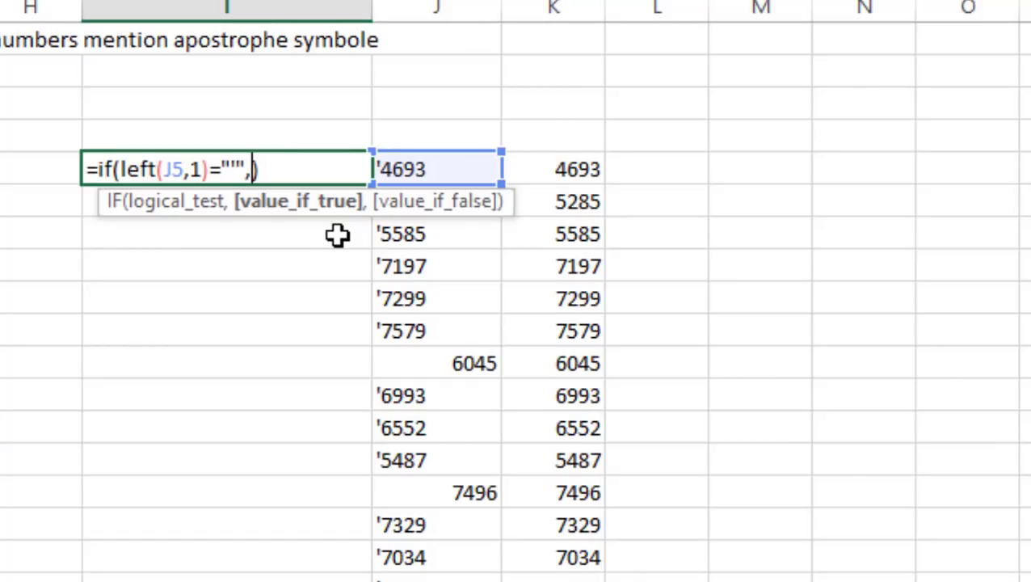
Add RIGHT(J5,LEN(J5)-1) as the value-if-true and J5 as the value-if-false.
type("ri")
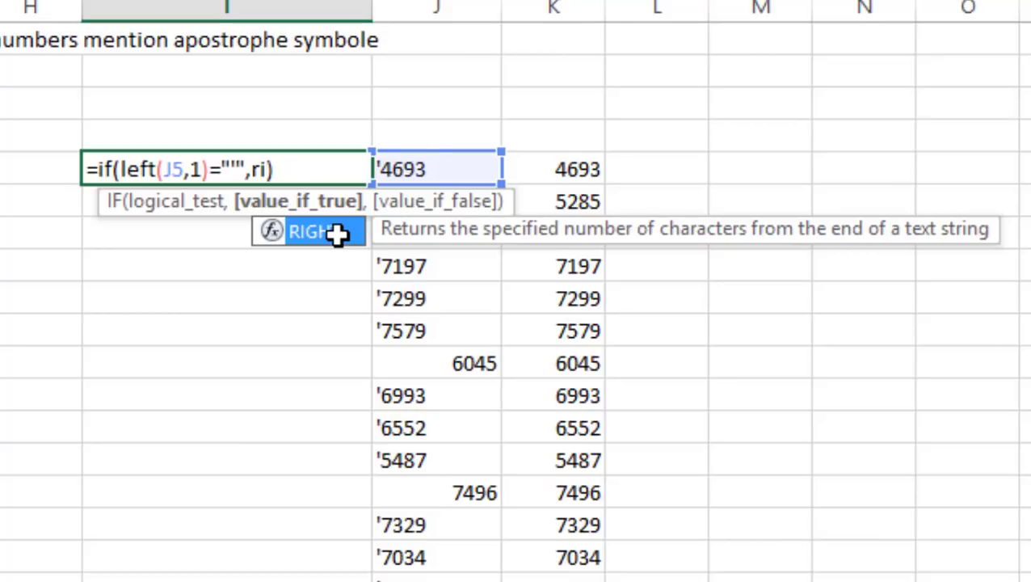
type("ght")
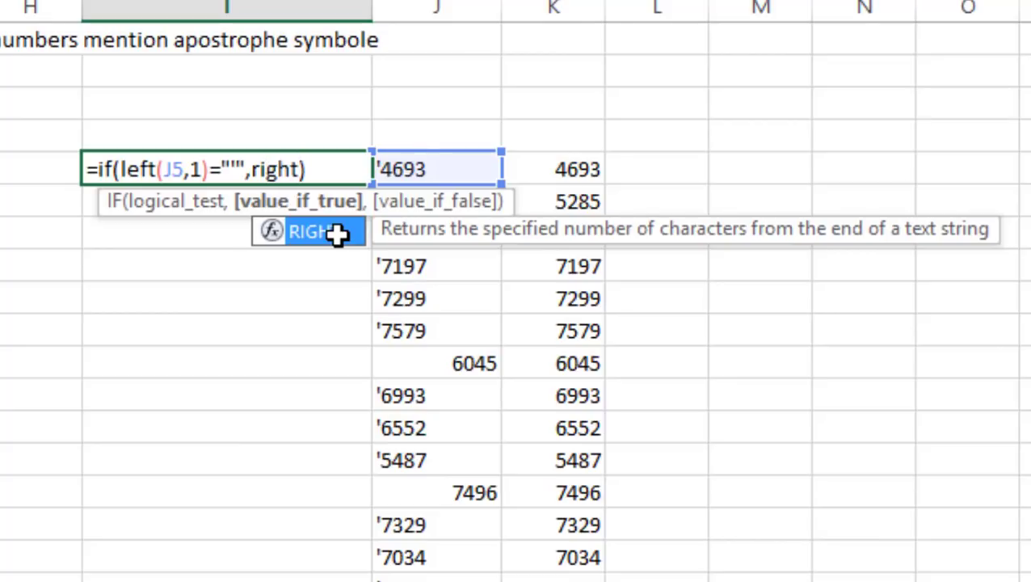
type("(")
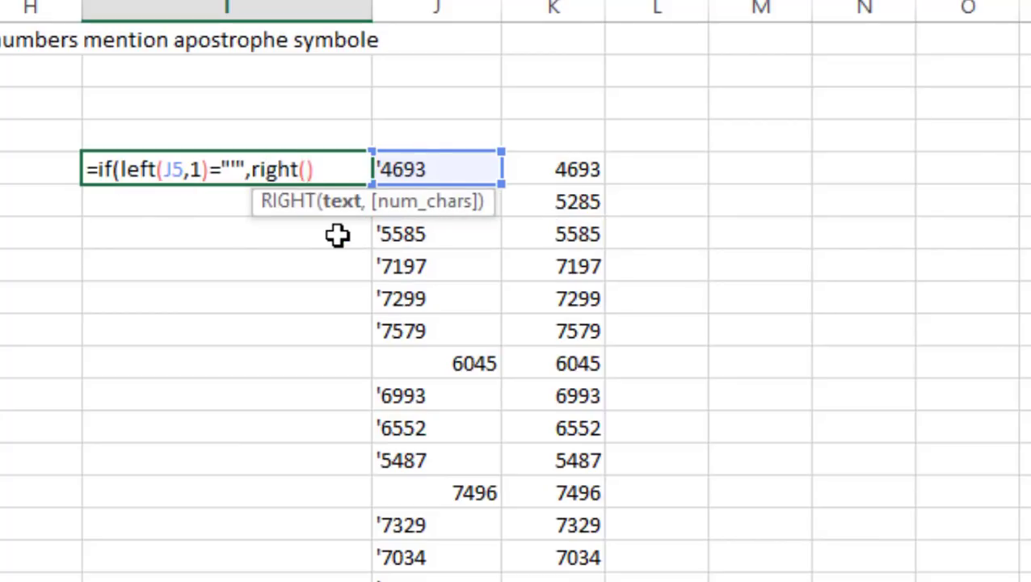
type(")")
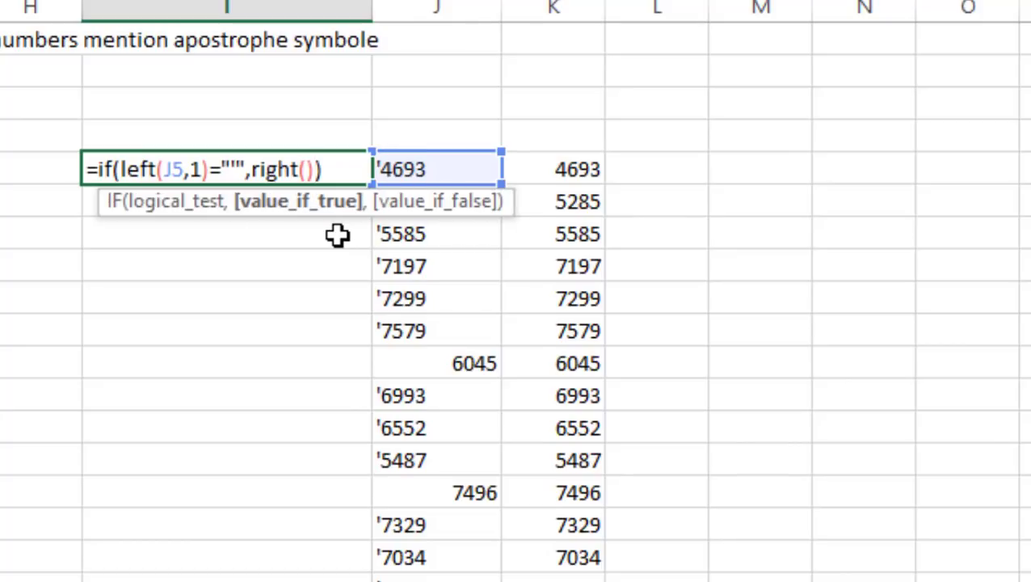
left_click(308, 168)
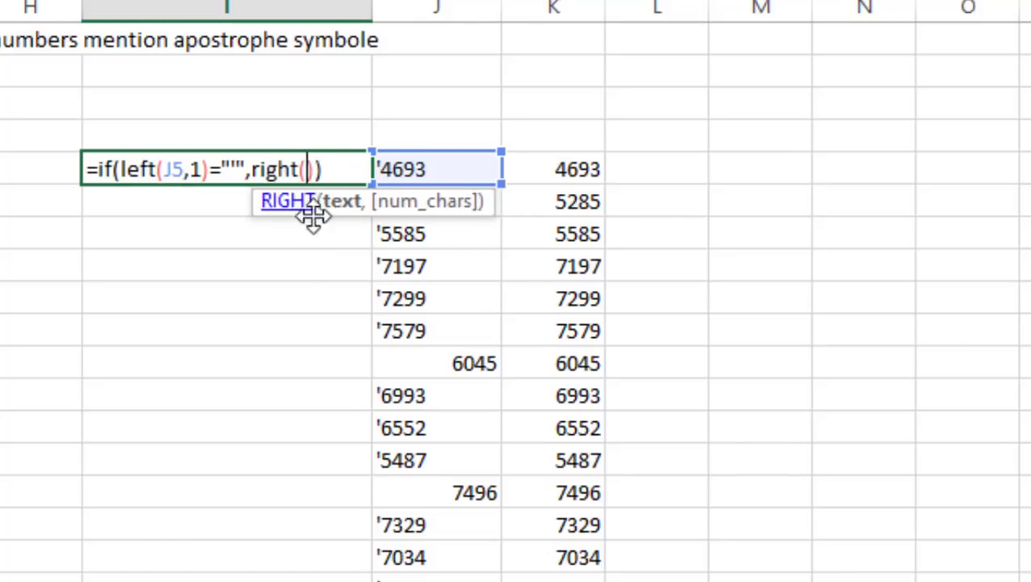
left_click(436, 168)
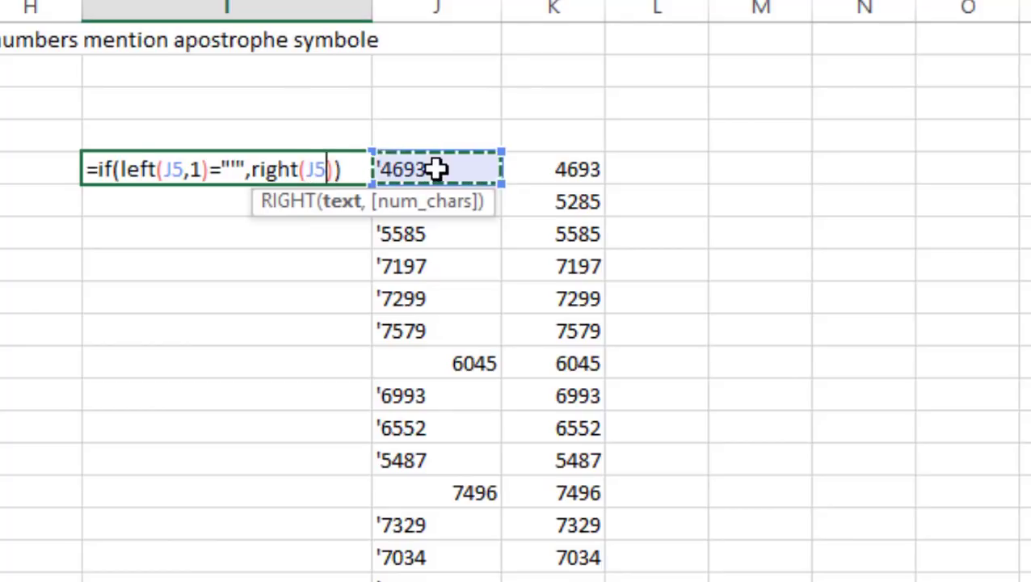
type(",")
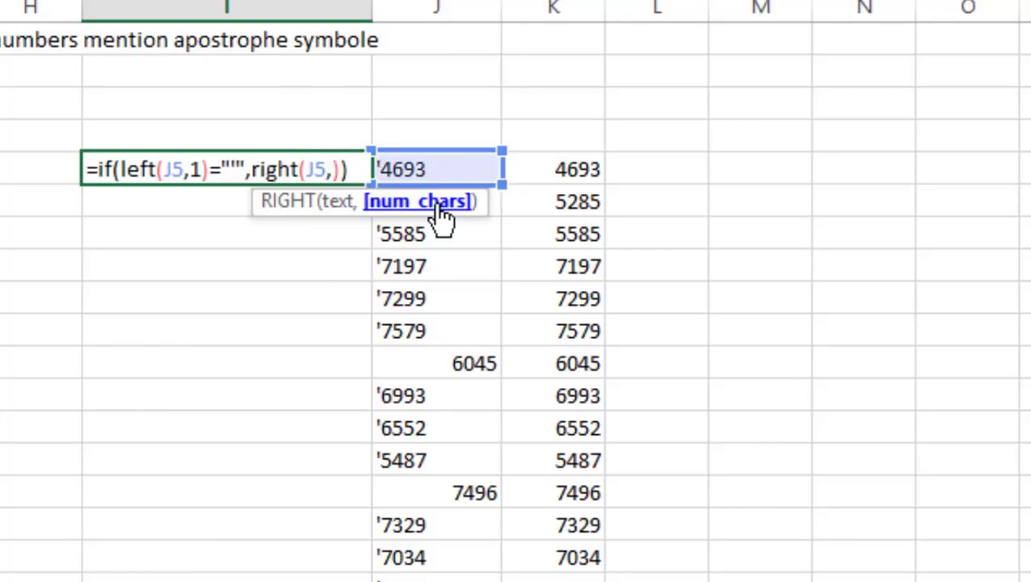
type("len")
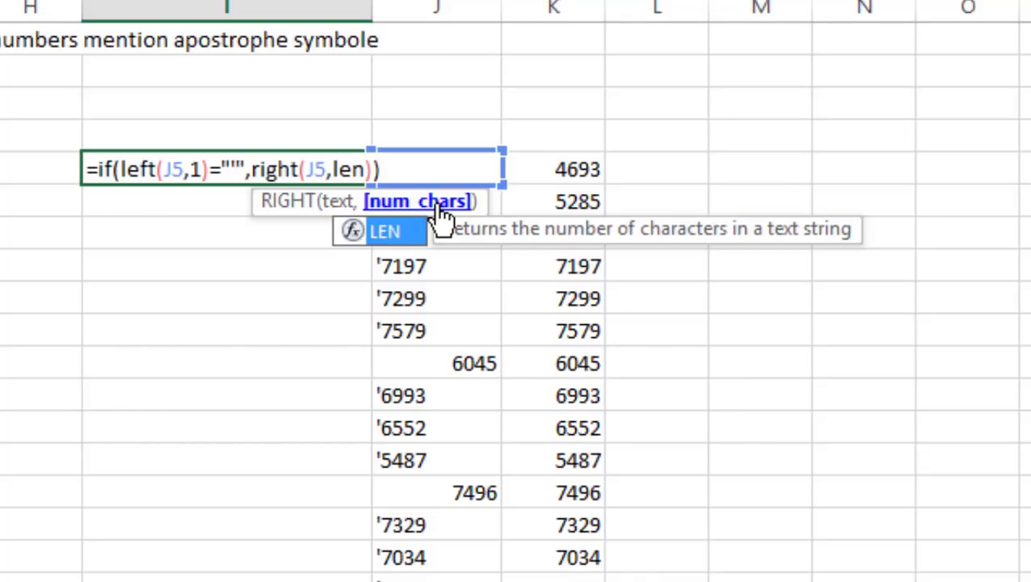
type("()")
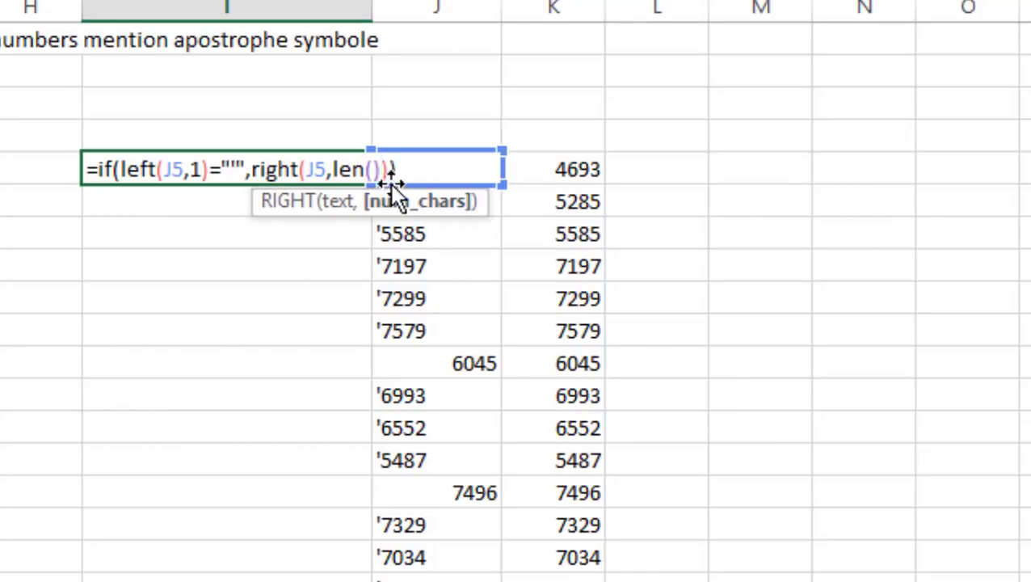
key("Left")
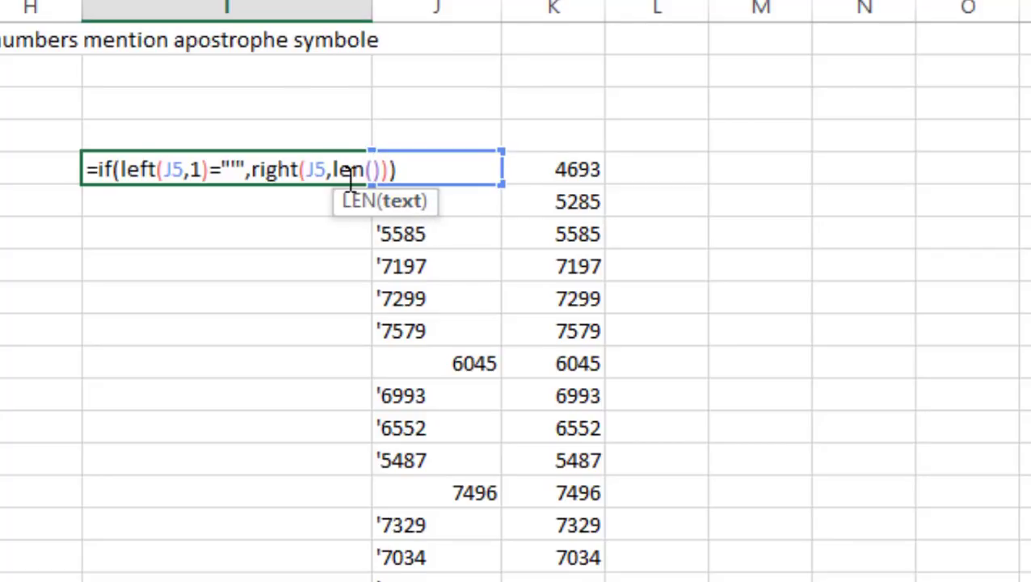
type("j5")
left_click(398, 172)
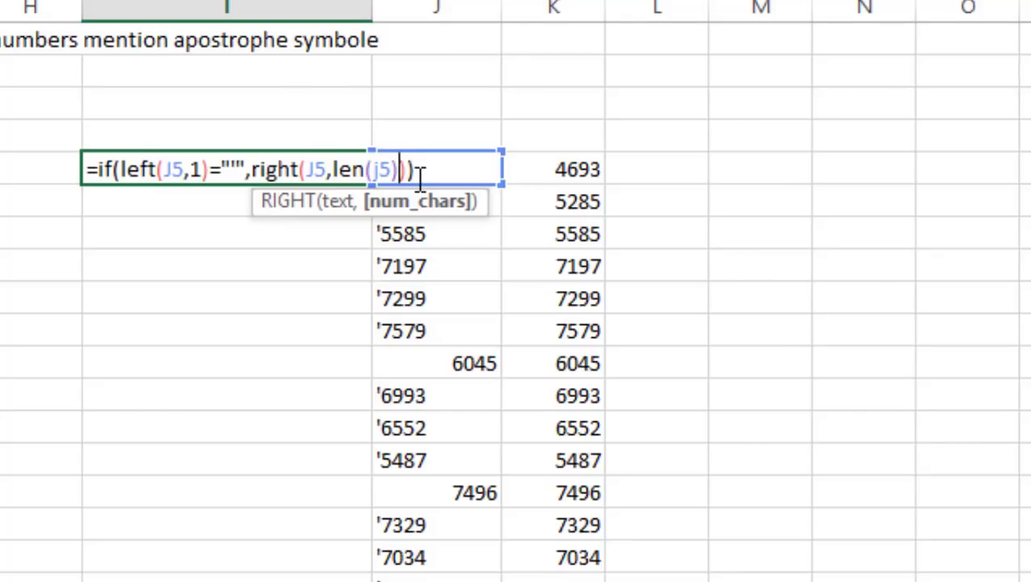
type("-1")
key("Right")
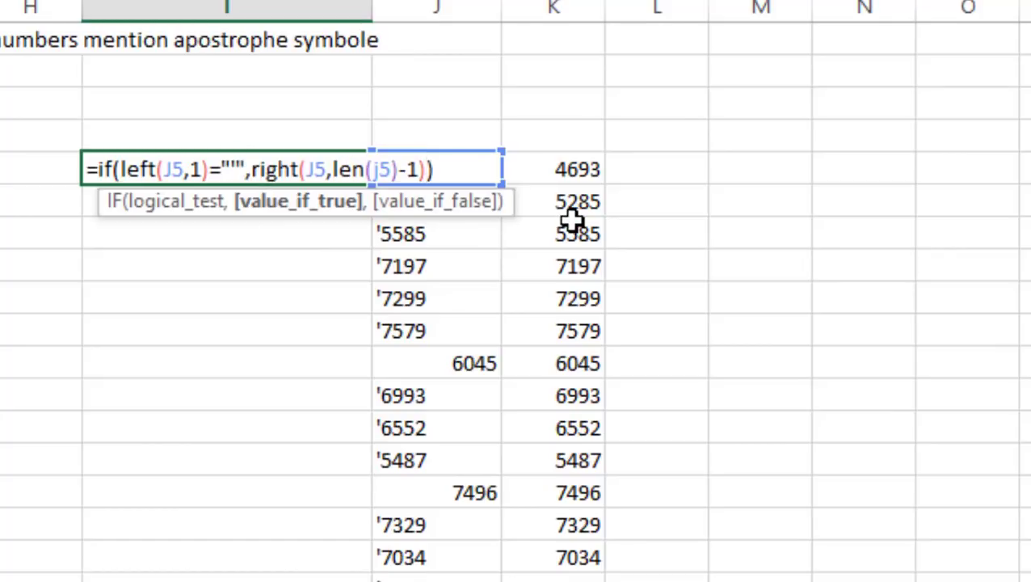
type(",")
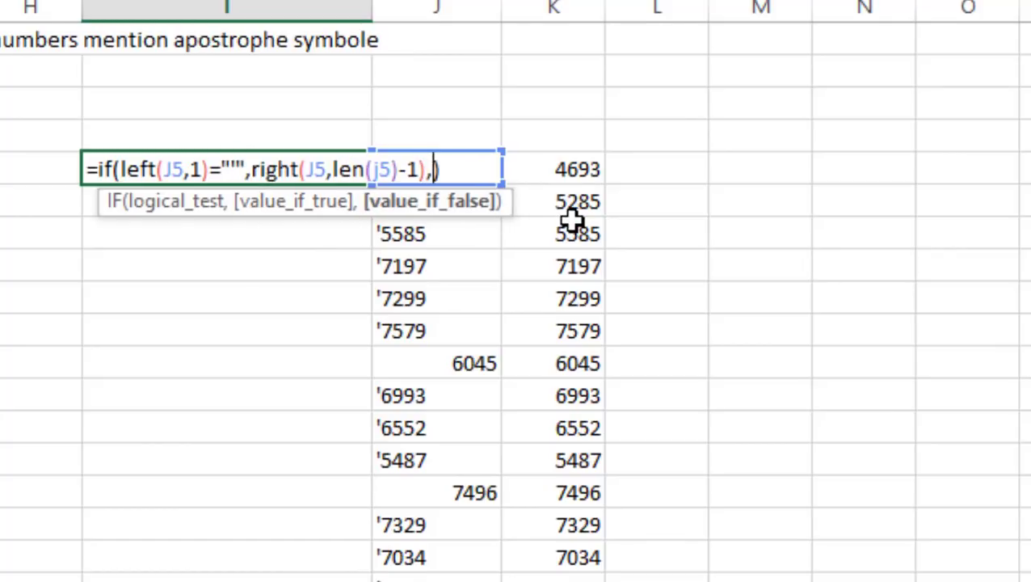
type("j5")
Confirm the IF formula in I5 and fill it down column I, checking the 6045 result.
key("Return")
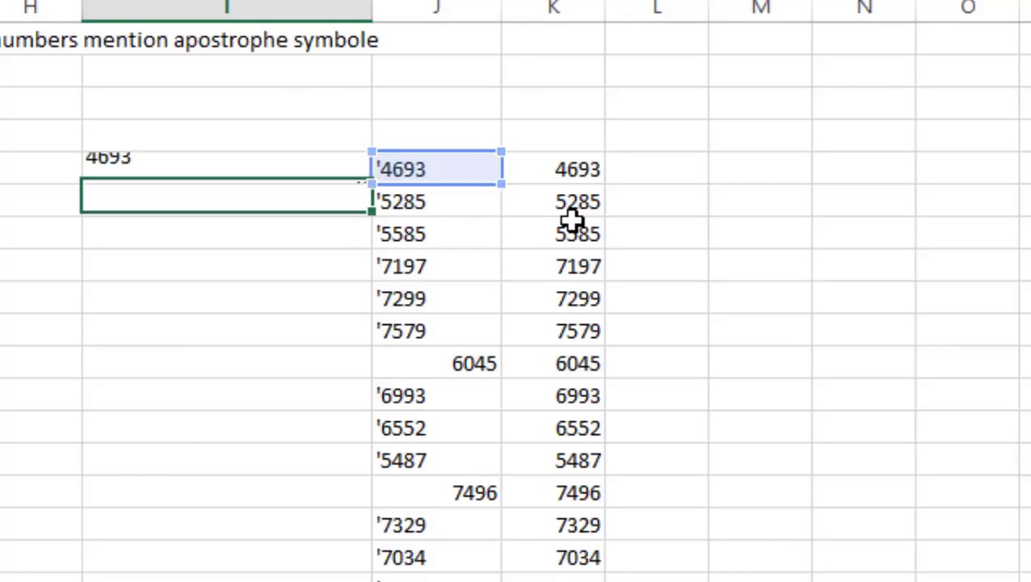
left_click(128, 161)
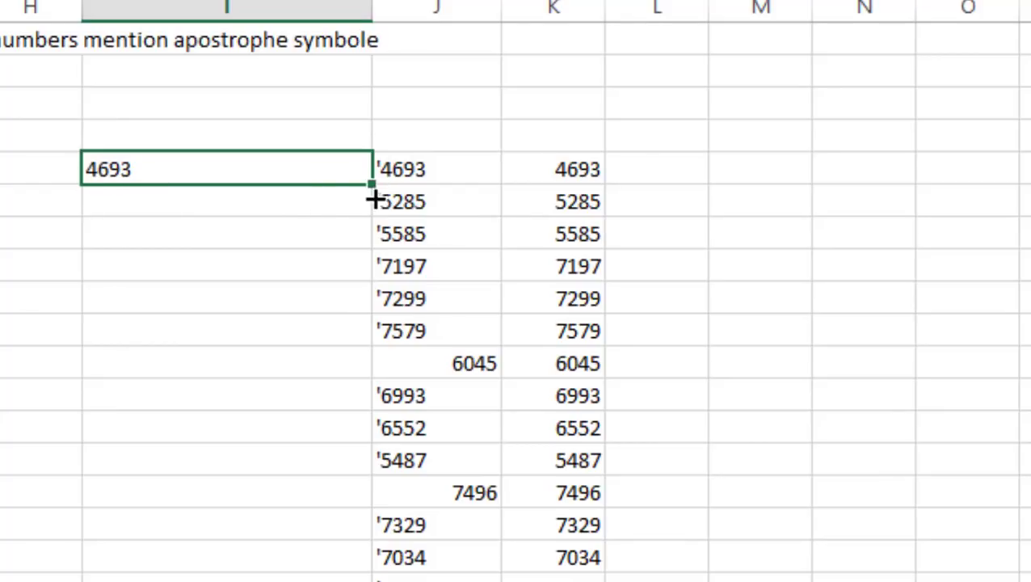
left_click_drag(374, 199, 374, 215)
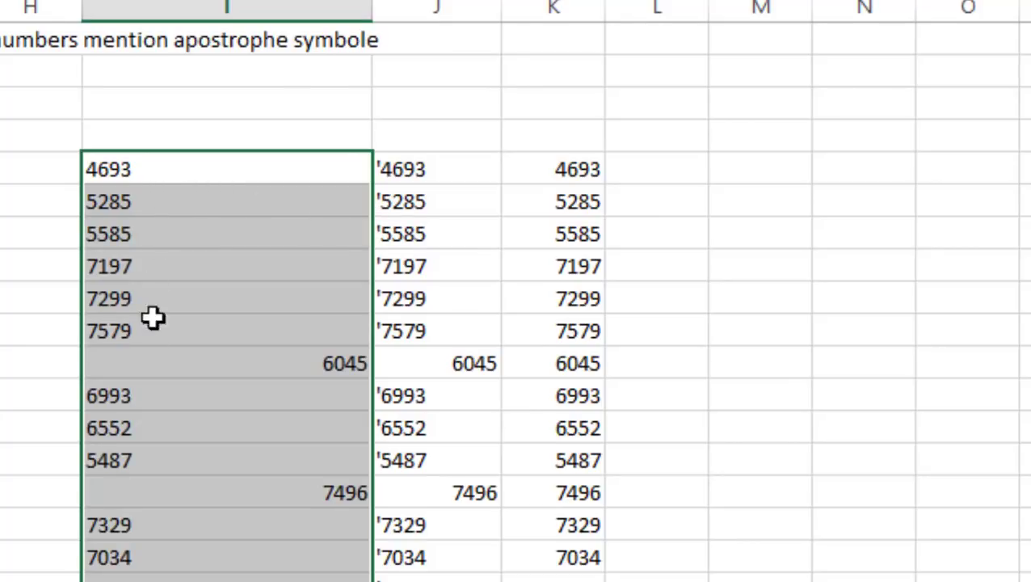
left_click(301, 369)
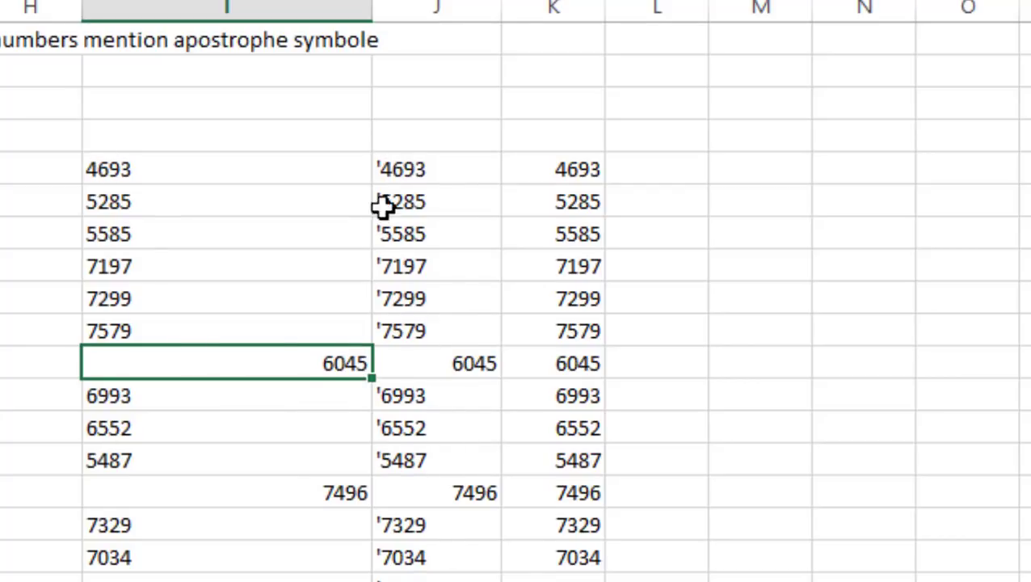
left_click(140, 172)
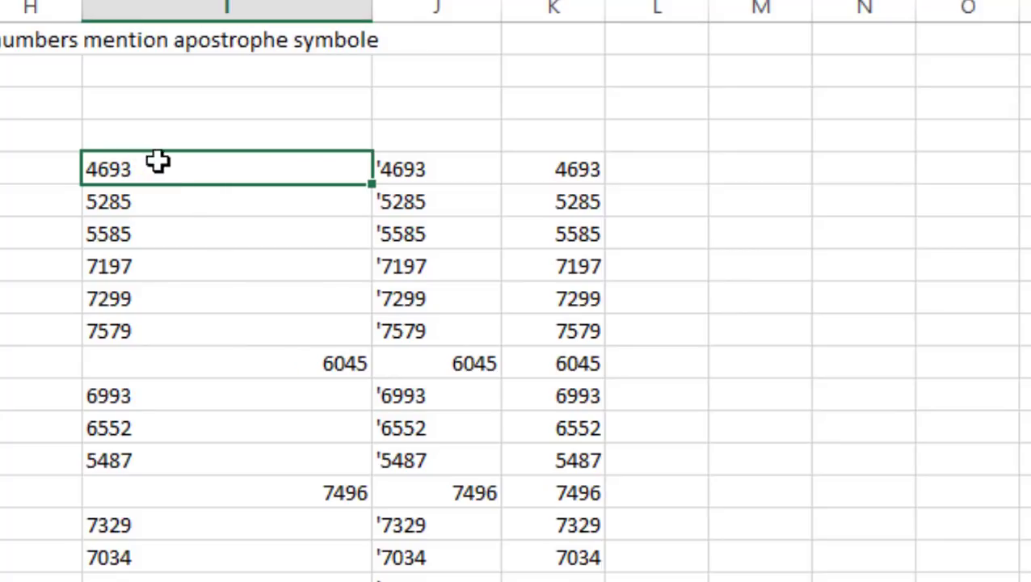
key("F2")
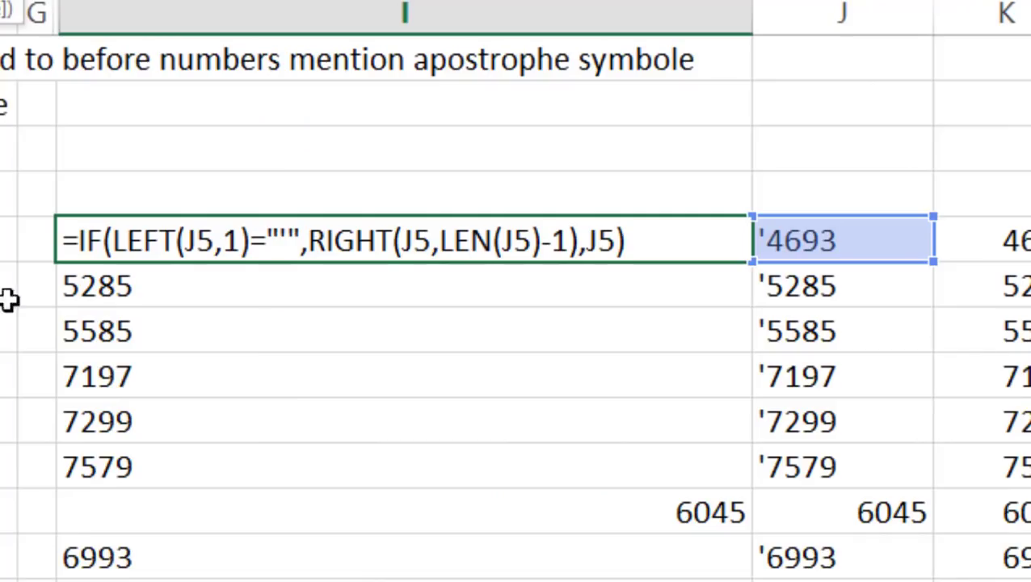
left_click(114, 240)
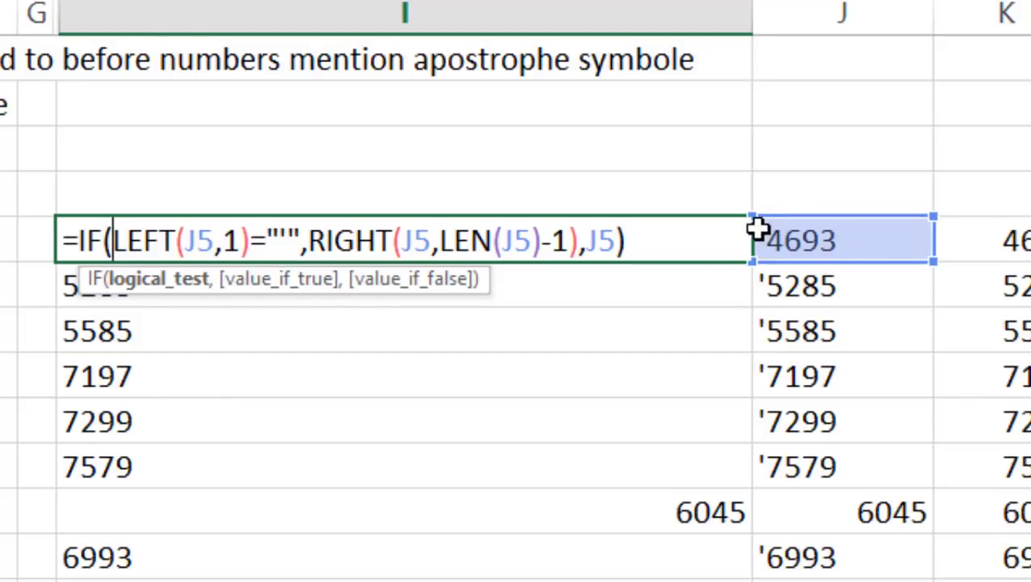
double_click(230, 241)
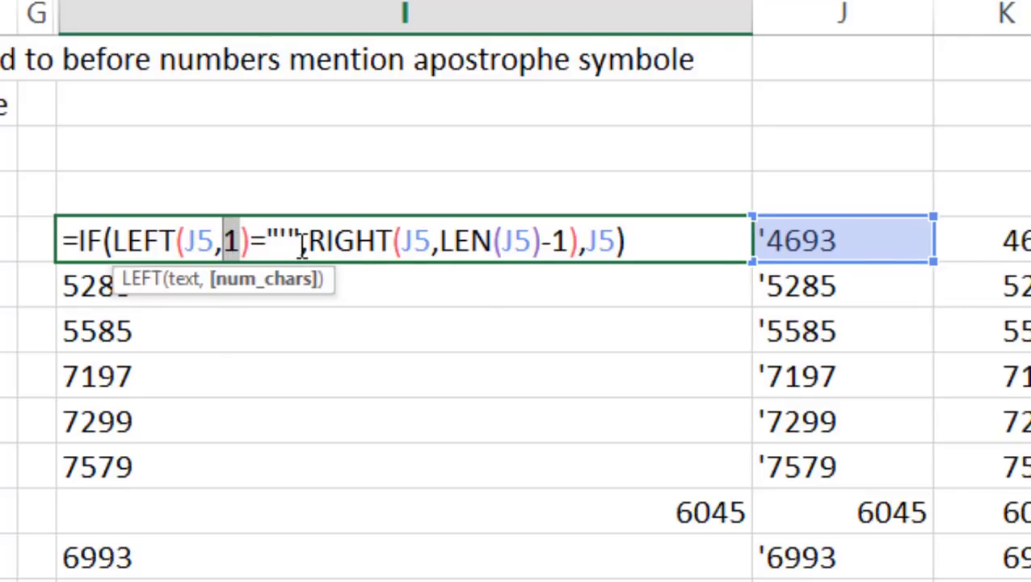
double_click(274, 240)
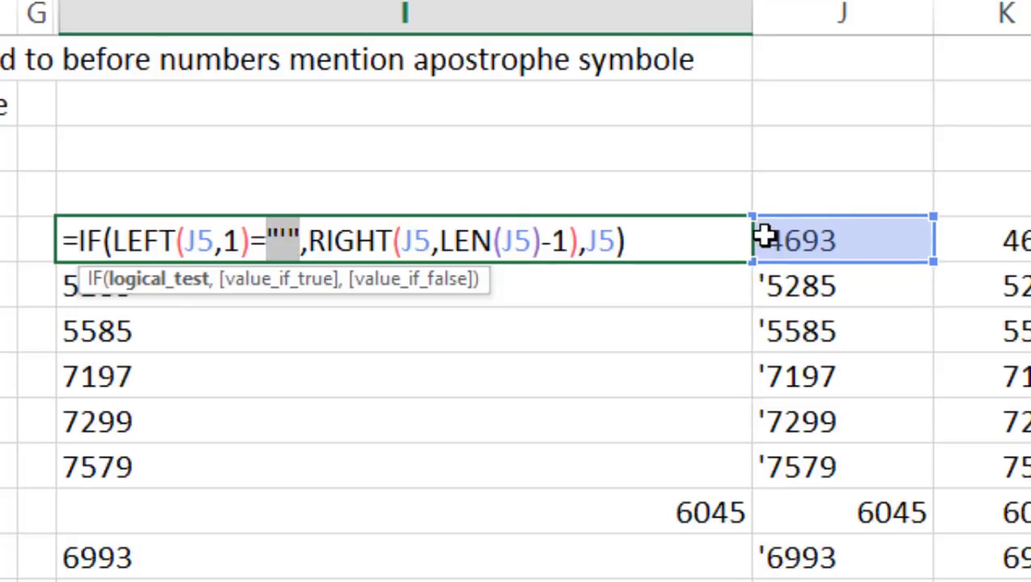
left_click_drag(569, 240, 440, 240)
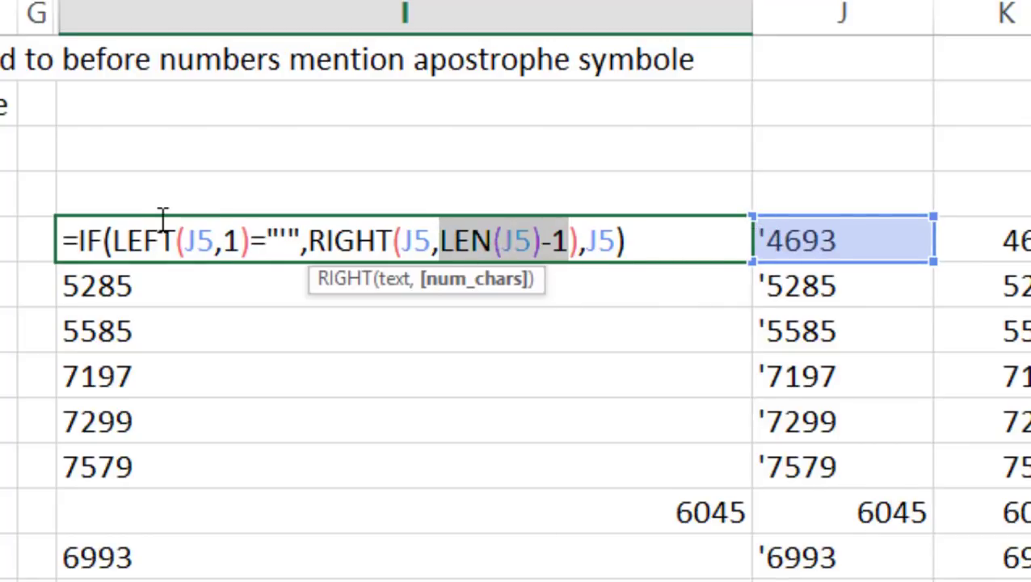
left_click_drag(306, 237, 277, 243)
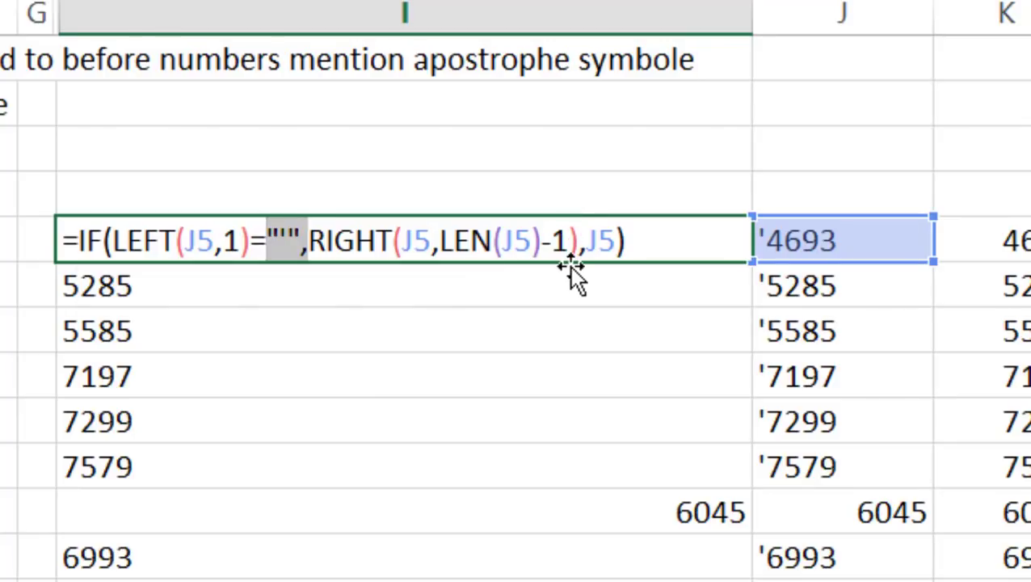
key("Return")
left_click(202, 247)
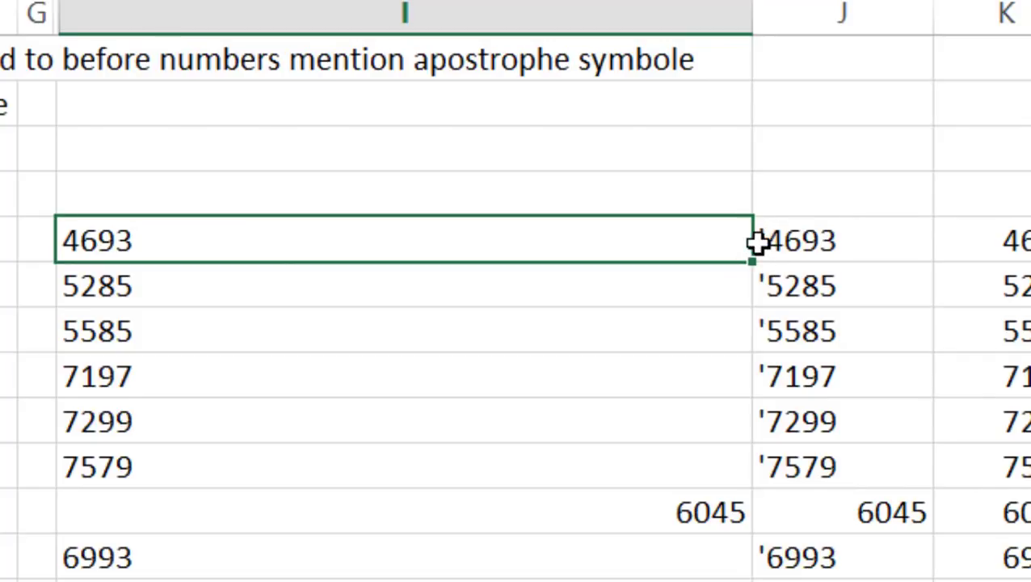
key("Down")
key("Down")
key("Down")
Compare the cleaned column I values 6045 and 4693 against the original '4693 in J5.
left_click(696, 521)
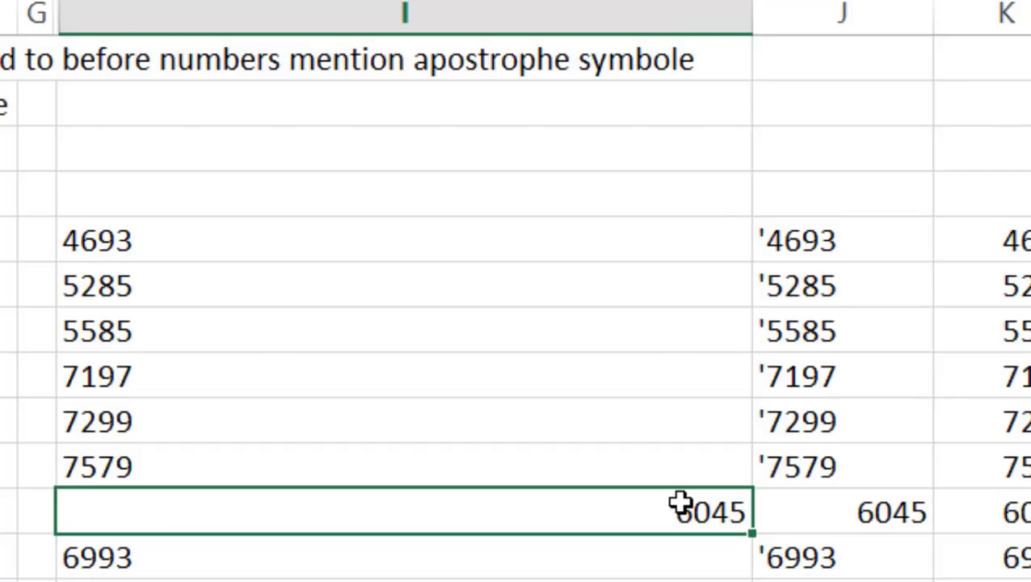
left_click(855, 237)
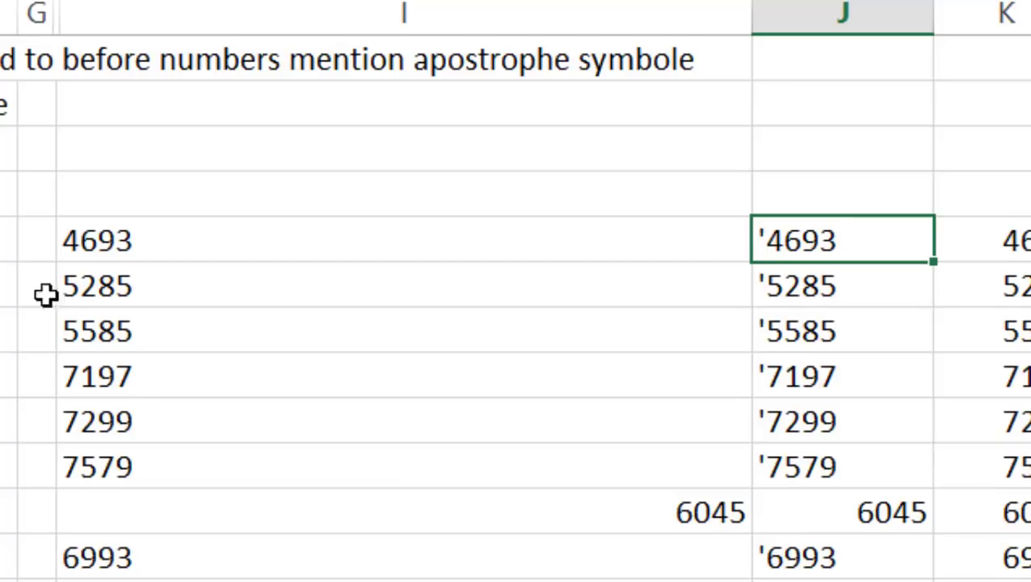
left_click(214, 247)
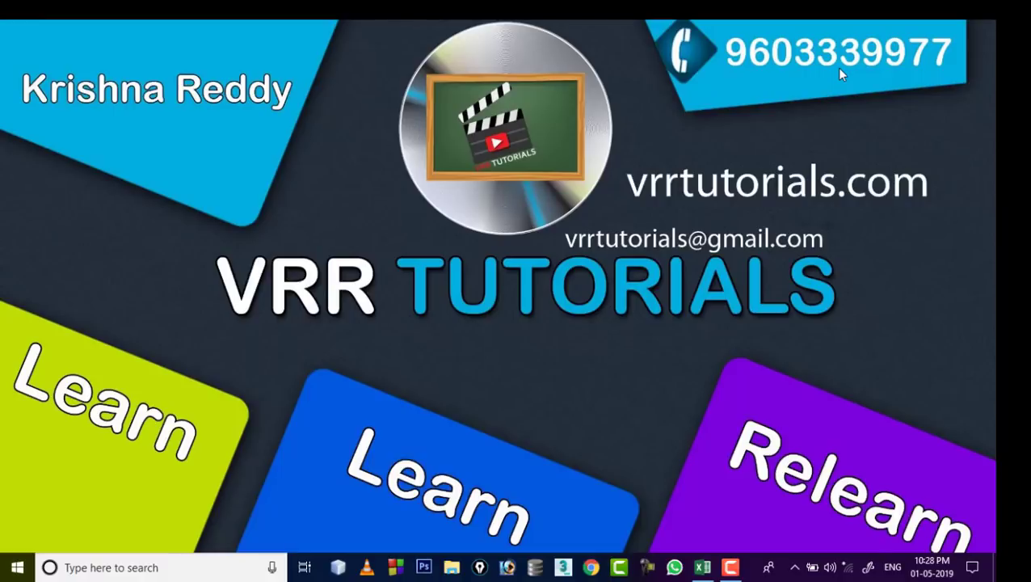
mouse_move(705, 574)
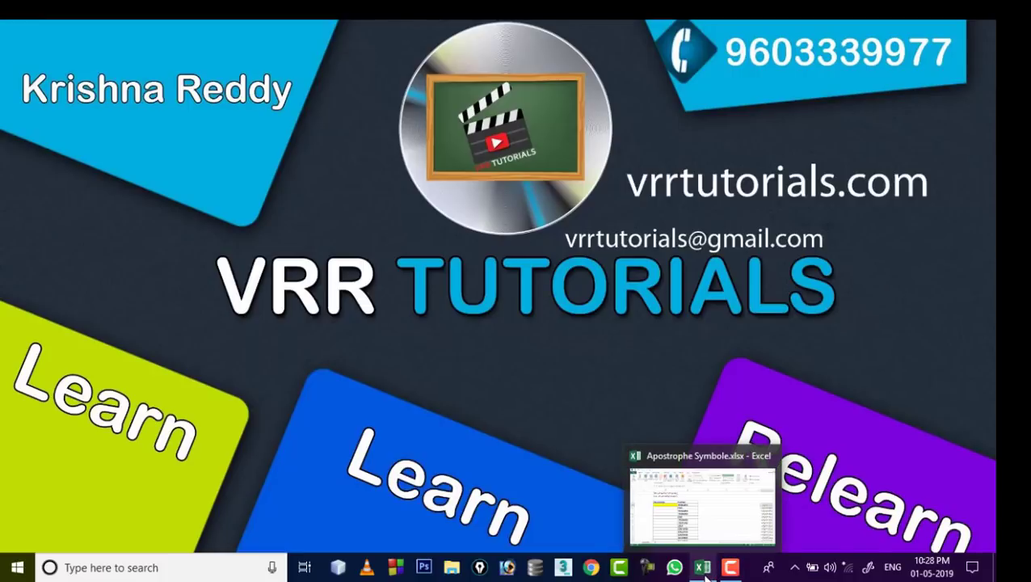